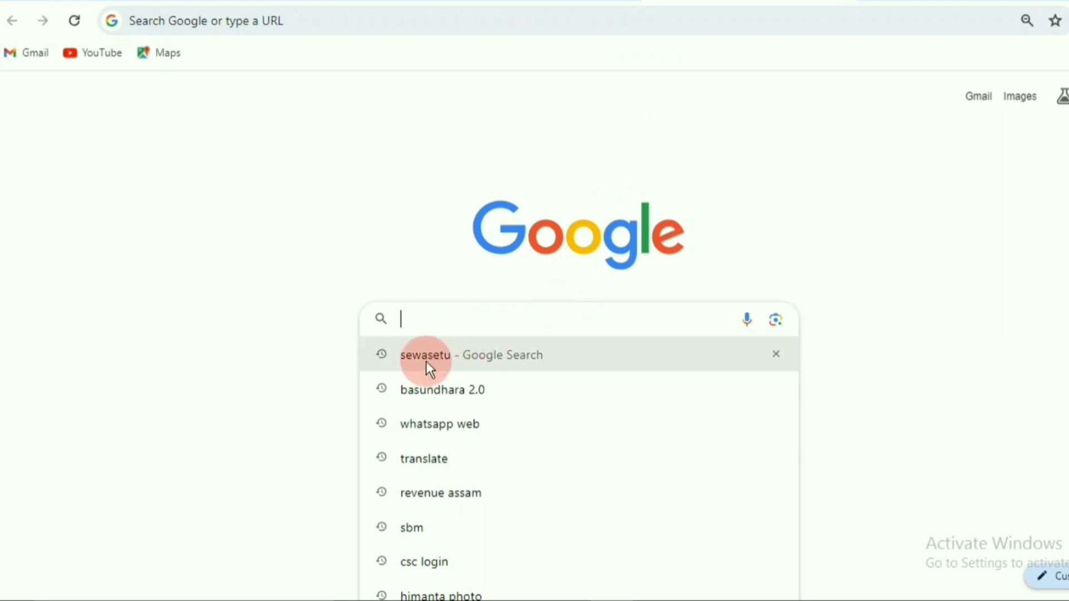
# Open the Sewa Setu Government of Assam portal from a sewasetu web search and go to its Citizen Services
pyautogui.click(439, 368)
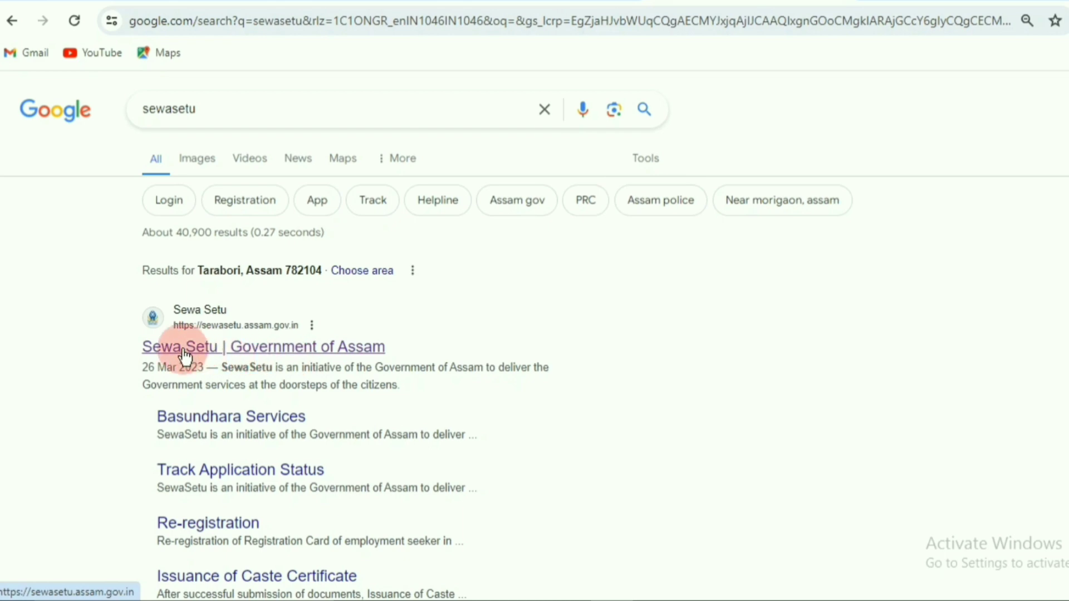
pyautogui.click(210, 351)
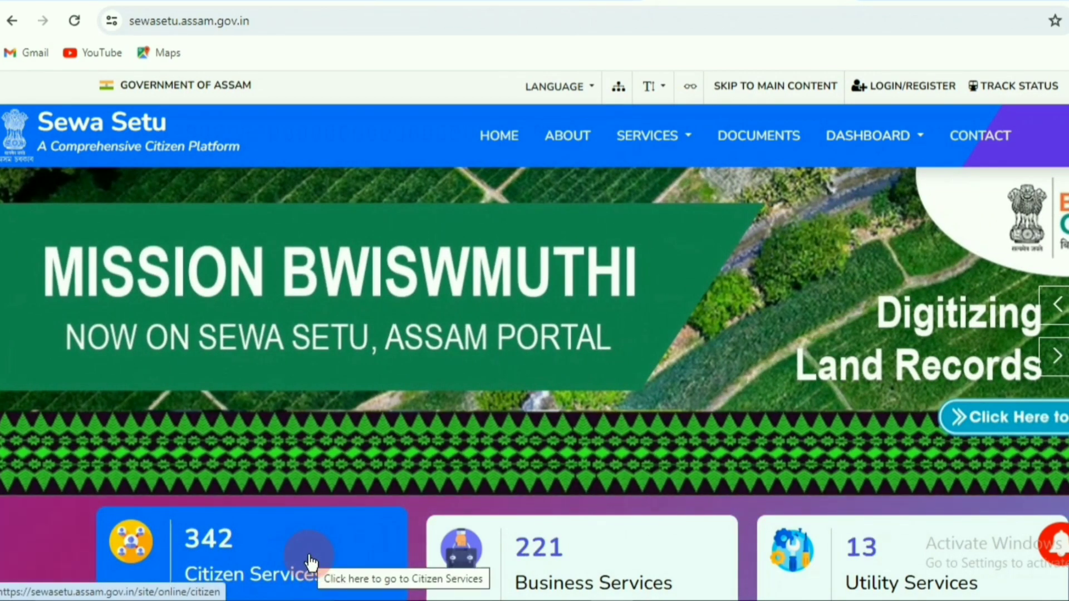
pyautogui.click(311, 559)
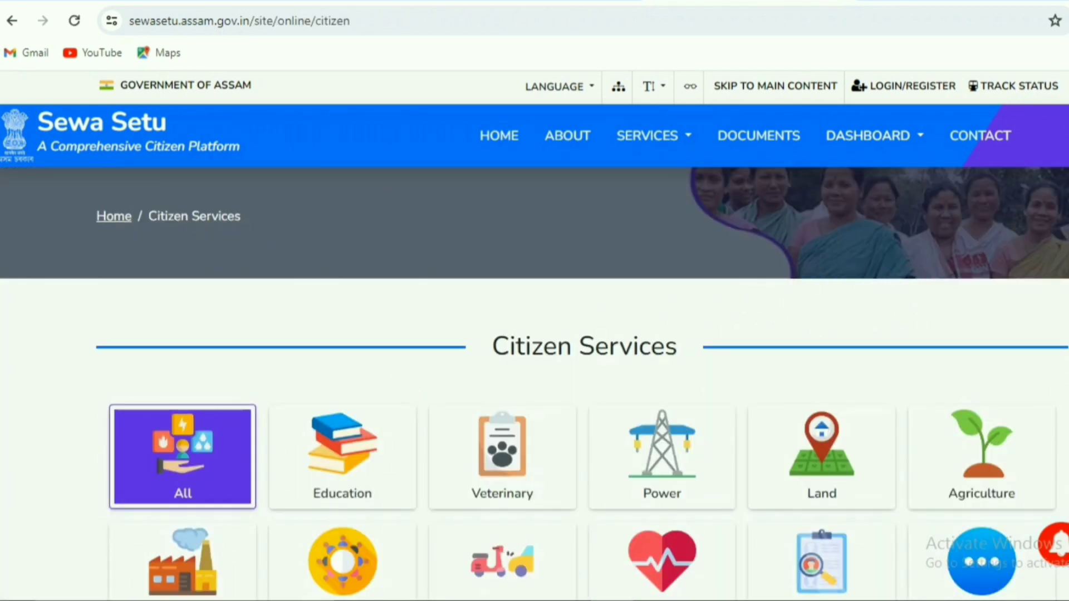
# Search the citizen services for "Name Correction" and proceed with the Revenue and Disaster Management service
pyautogui.scroll(-6, 917, 384)
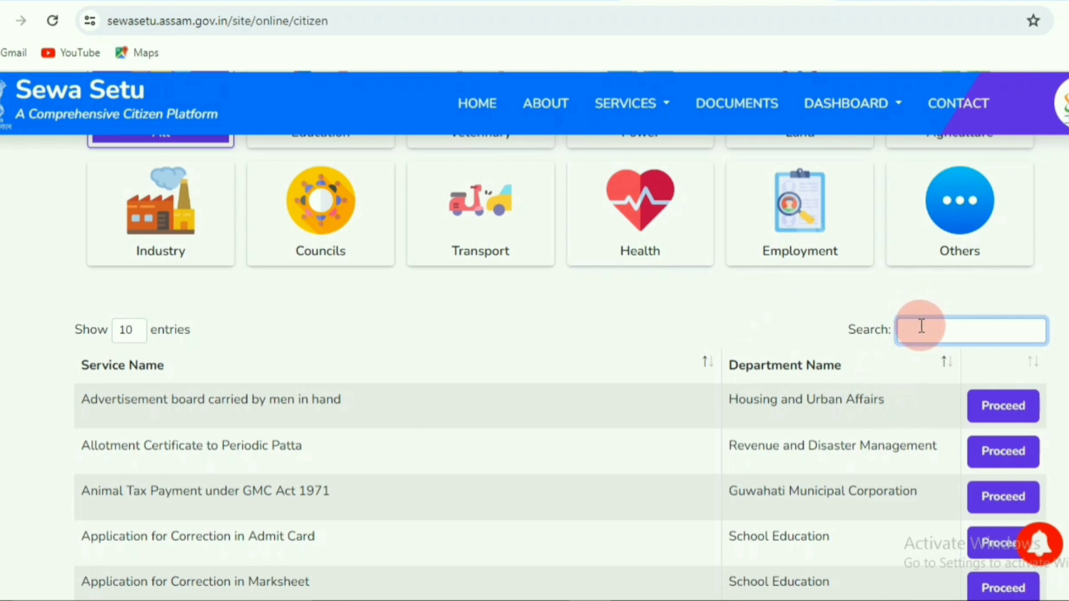
pyautogui.write('Name Correction')
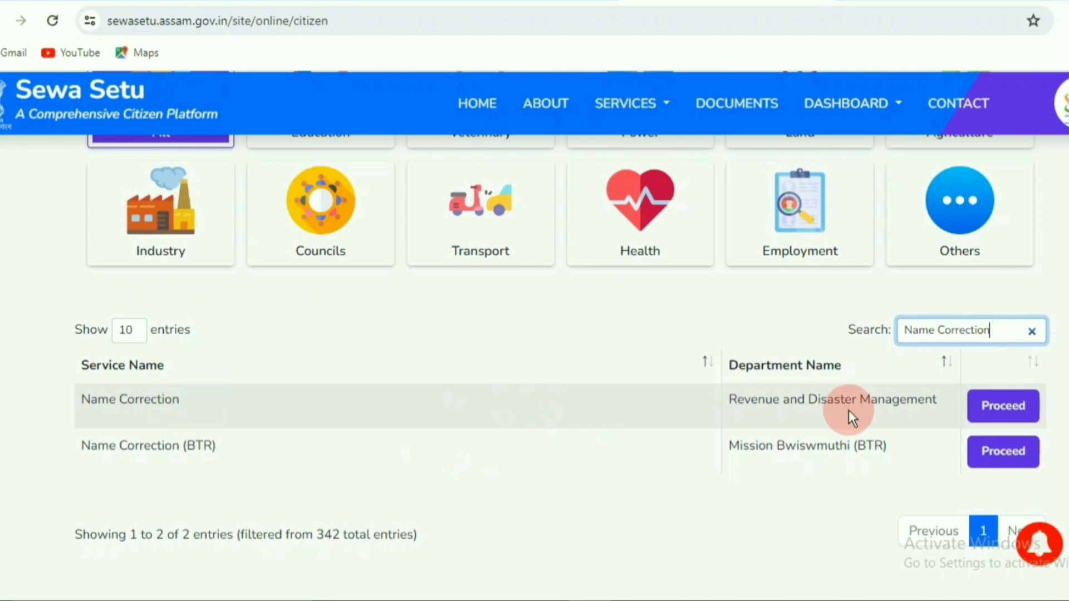
pyautogui.click(1009, 416)
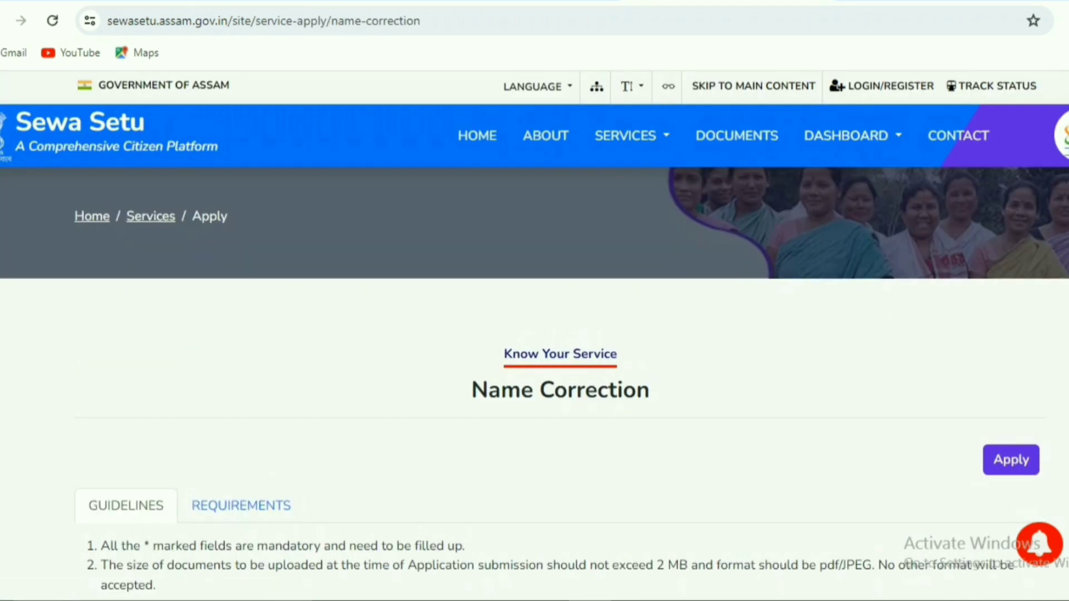
# Review the requirements of the Name Correction service, then apply and continue to the citizen login
pyautogui.scroll(-3, 534, 334)
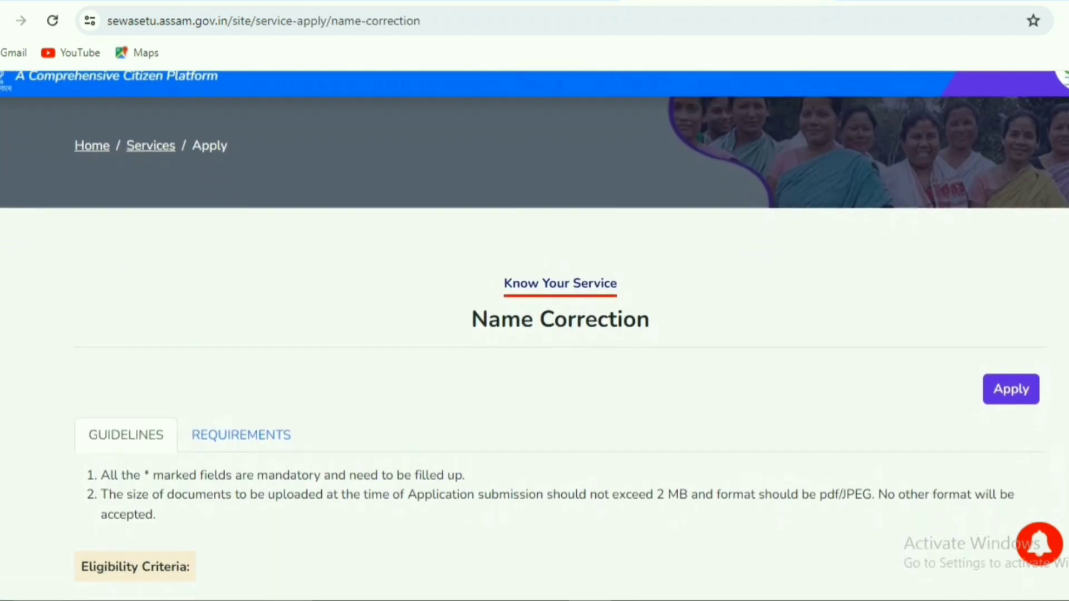
pyautogui.click(231, 315)
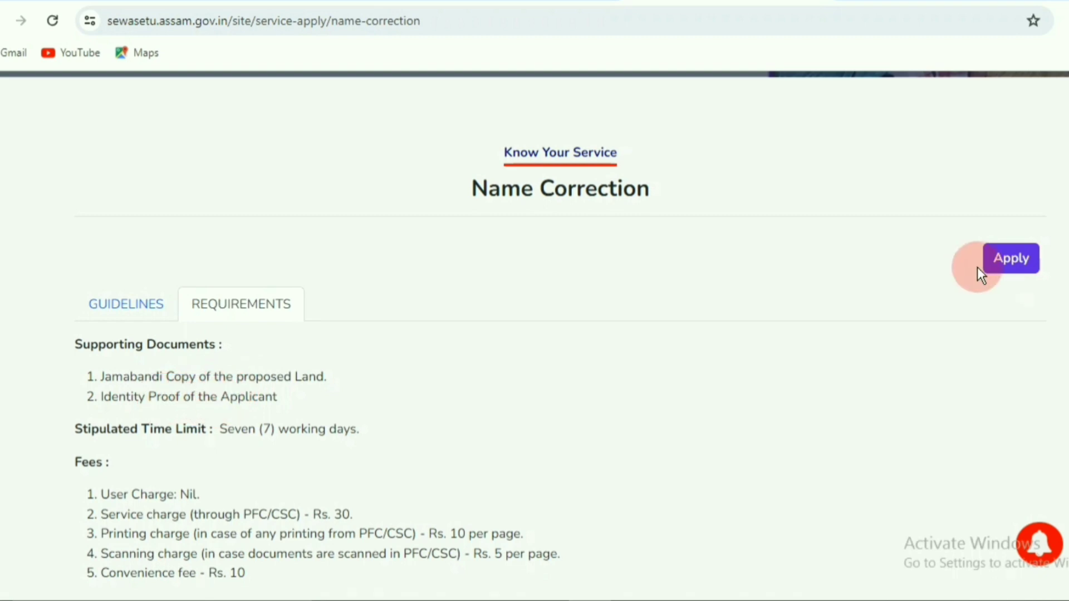
pyautogui.click(995, 273)
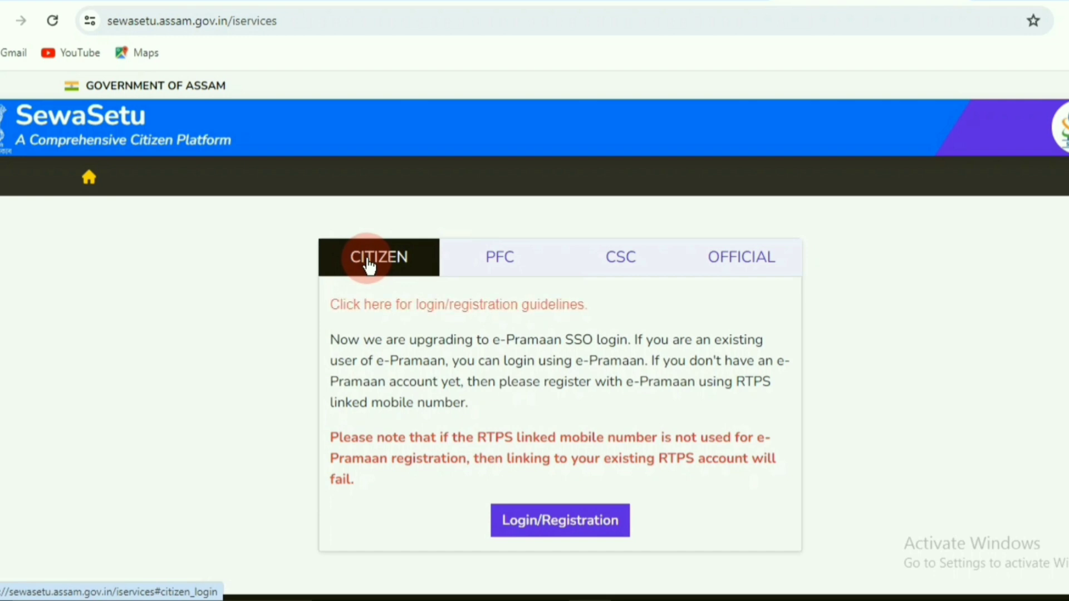
pyautogui.click(531, 534)
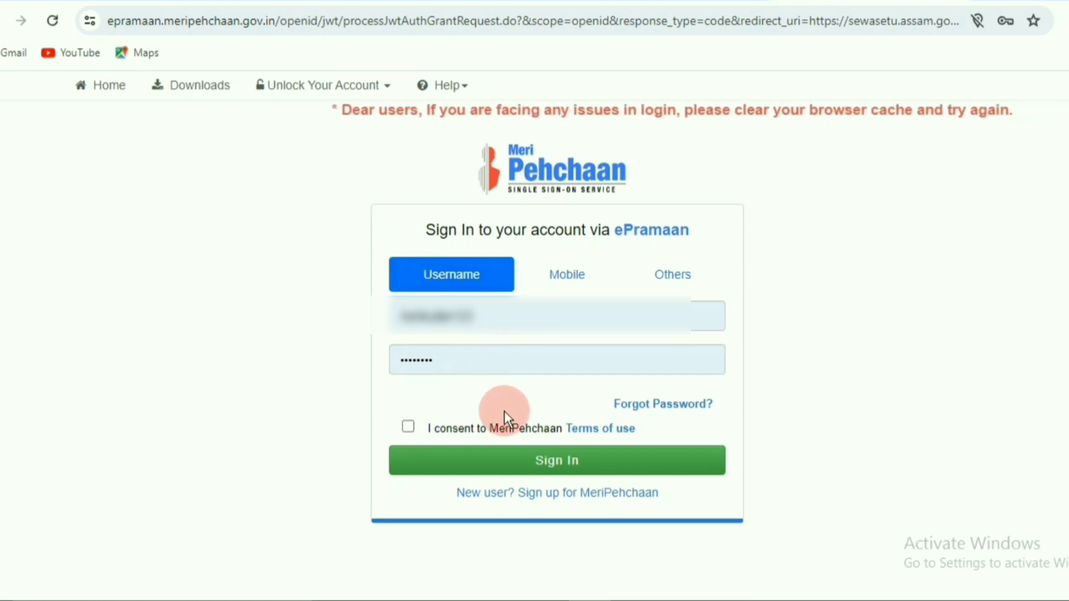
# Open the e-Pramaan new-user registration form and examine the details it requires for signing up
pyautogui.click(497, 504)
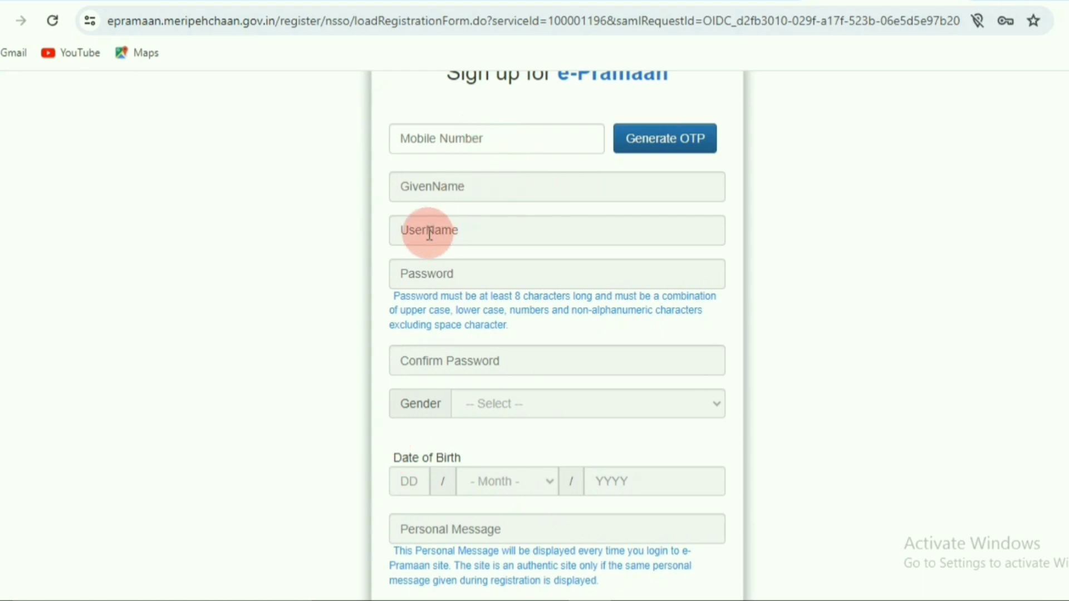
pyautogui.moveTo(489, 275)
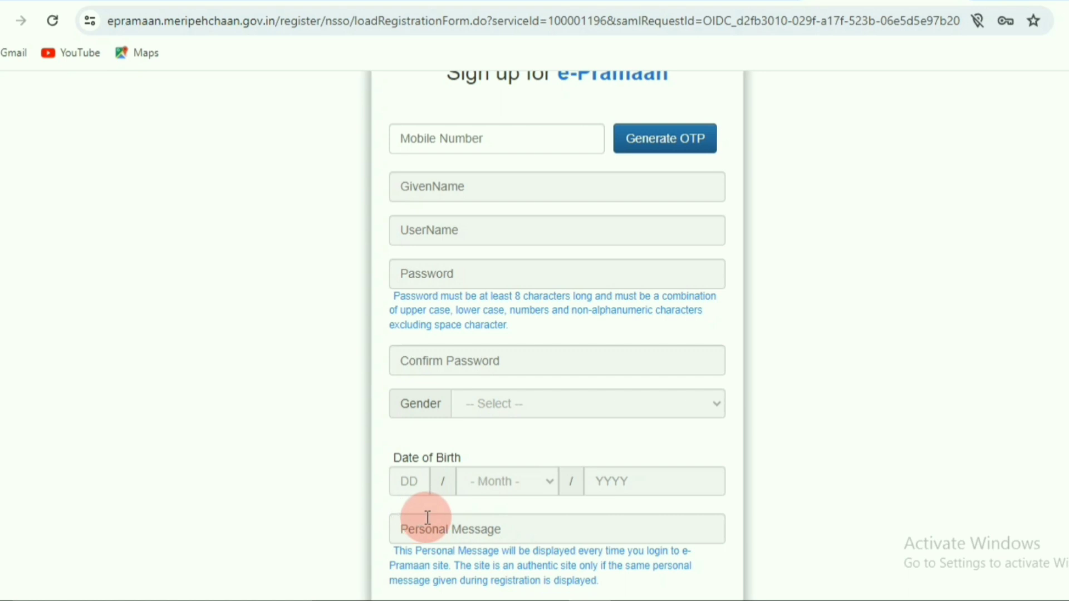
pyautogui.scroll(-3, 428, 518)
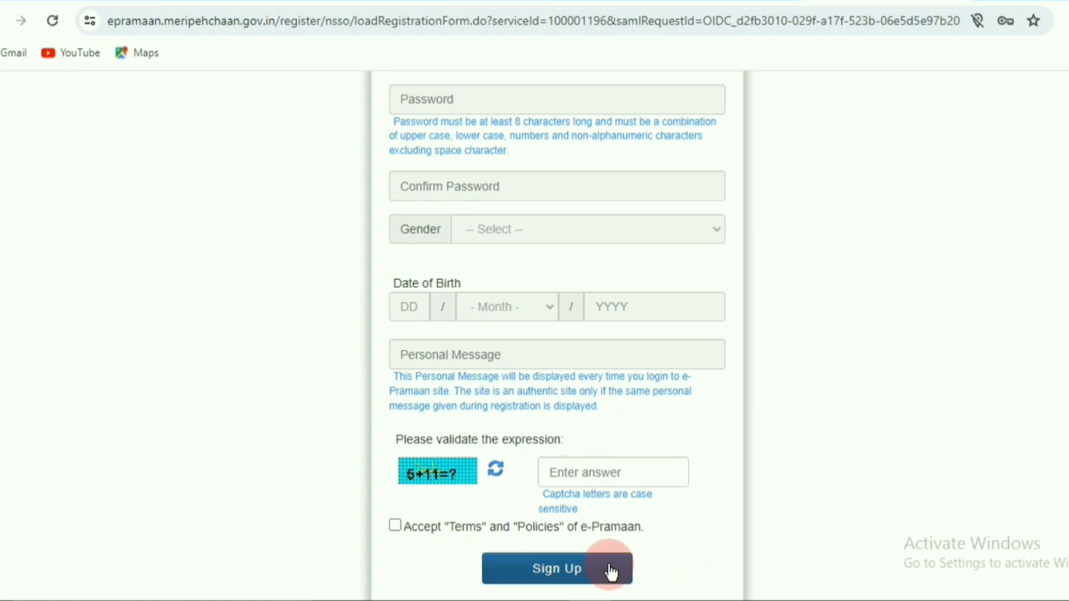
pyautogui.click(582, 570)
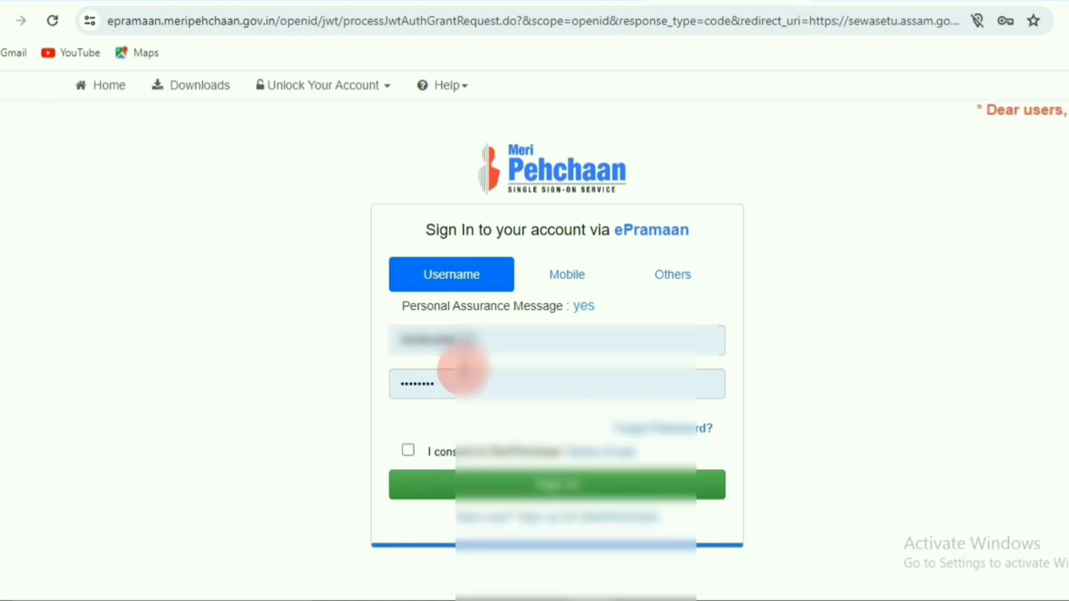
# Sign in through ePramaan with the mobile option and skip linking the Digilocker account
pyautogui.click(410, 339)
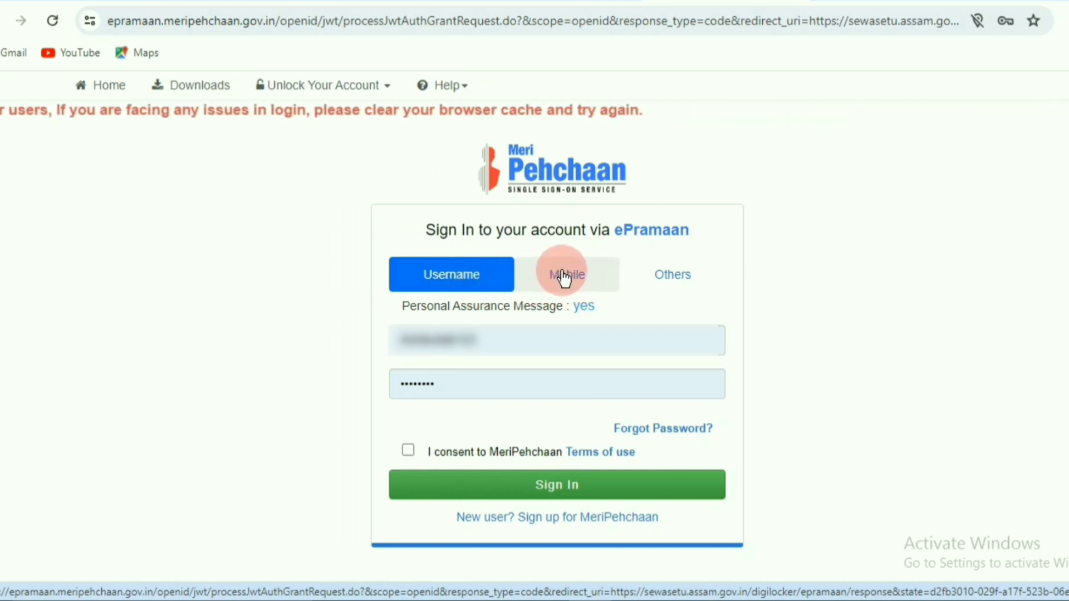
pyautogui.click(597, 279)
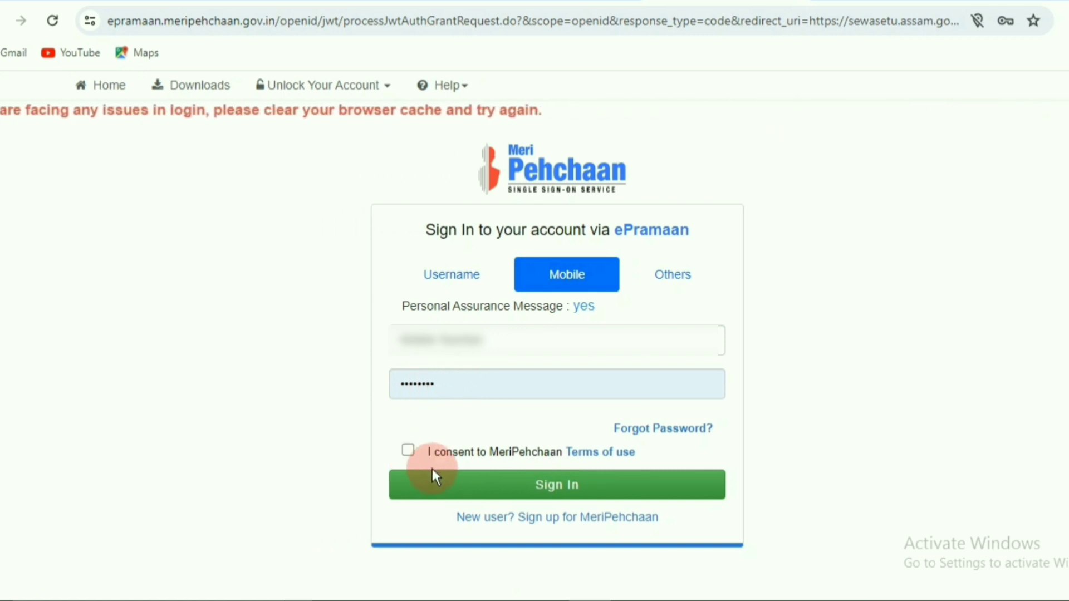
pyautogui.click(452, 485)
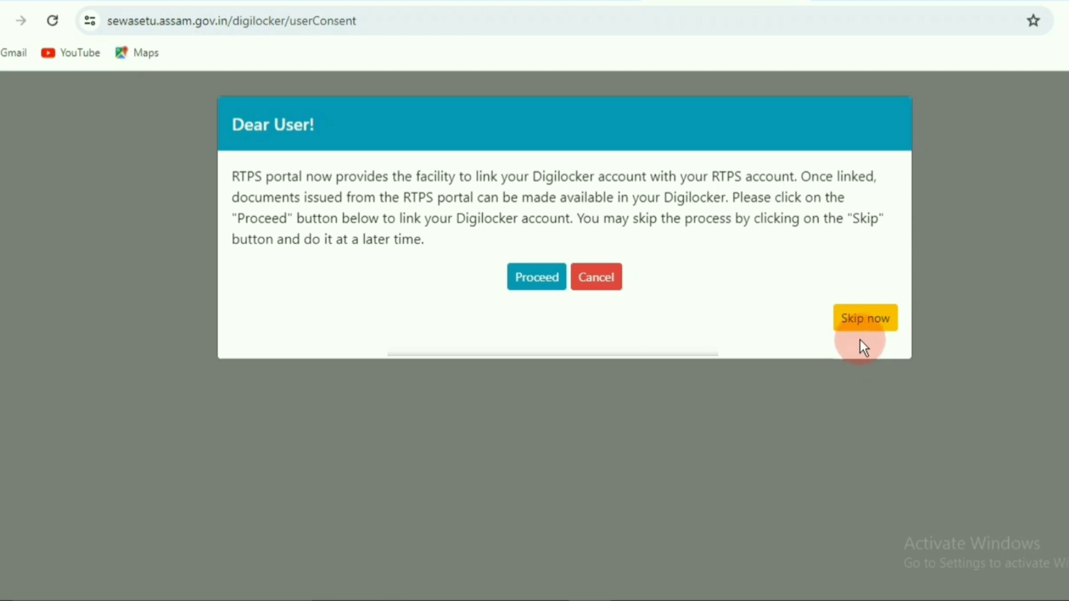
pyautogui.click(867, 324)
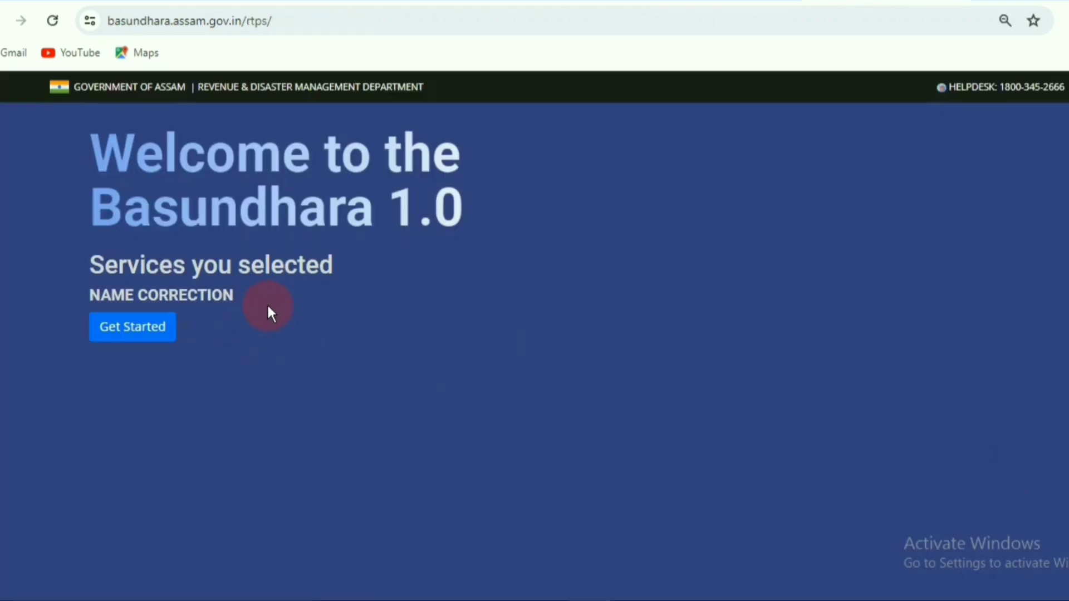
# Start the selected Name Correction service and accept the Aadhaar holder consent declaration
pyautogui.click(110, 329)
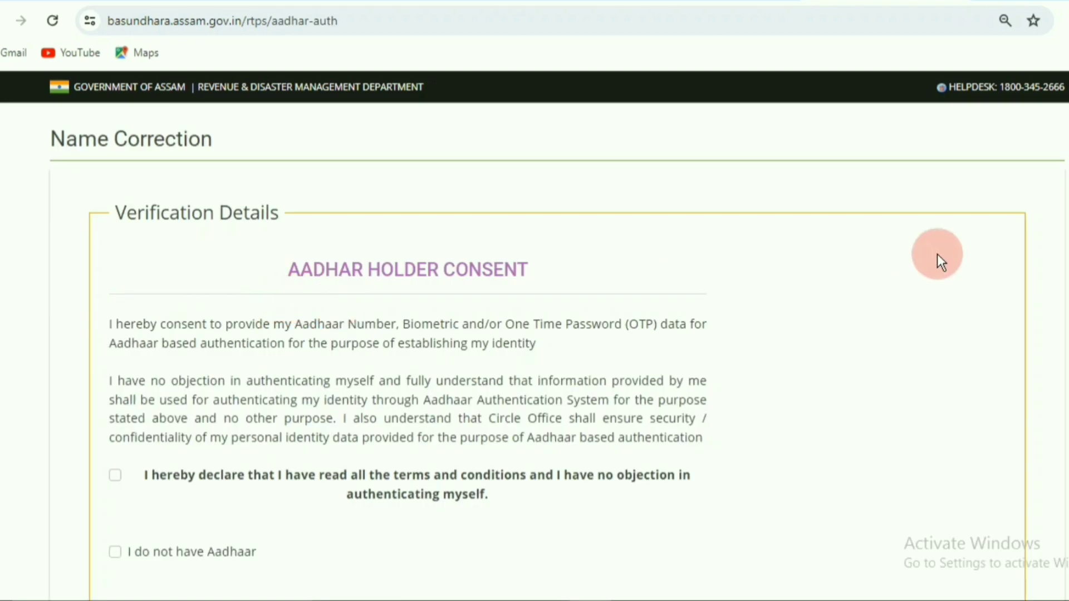
pyautogui.scroll(-2, 203, 274)
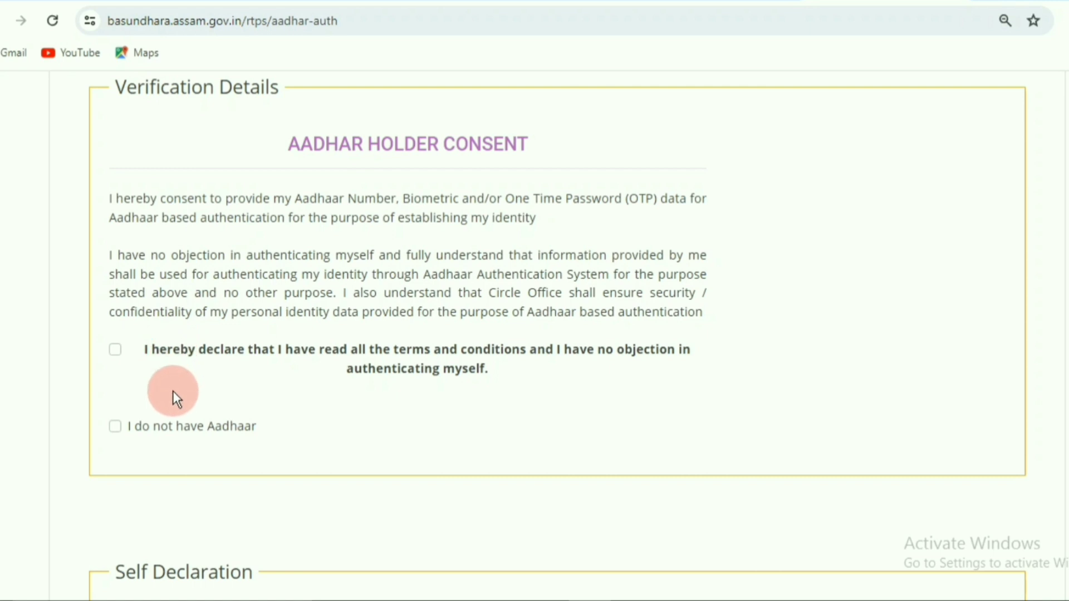
pyautogui.click(115, 350)
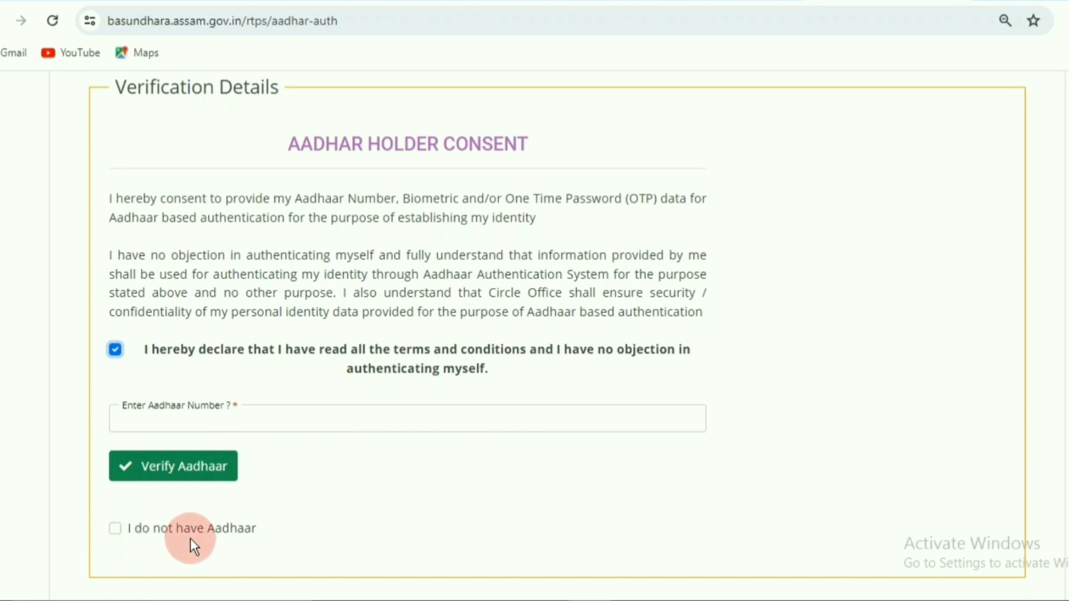
# Mark the applicant as not having Aadhaar and continue past the self declaration to the application form
pyautogui.click(115, 529)
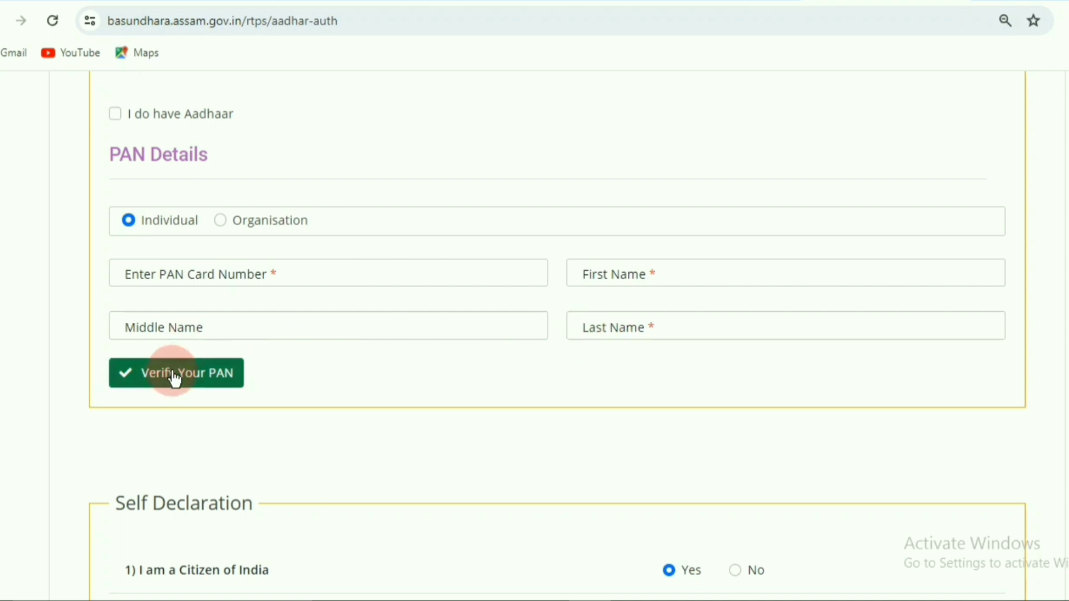
pyautogui.scroll(-6, 422, 240)
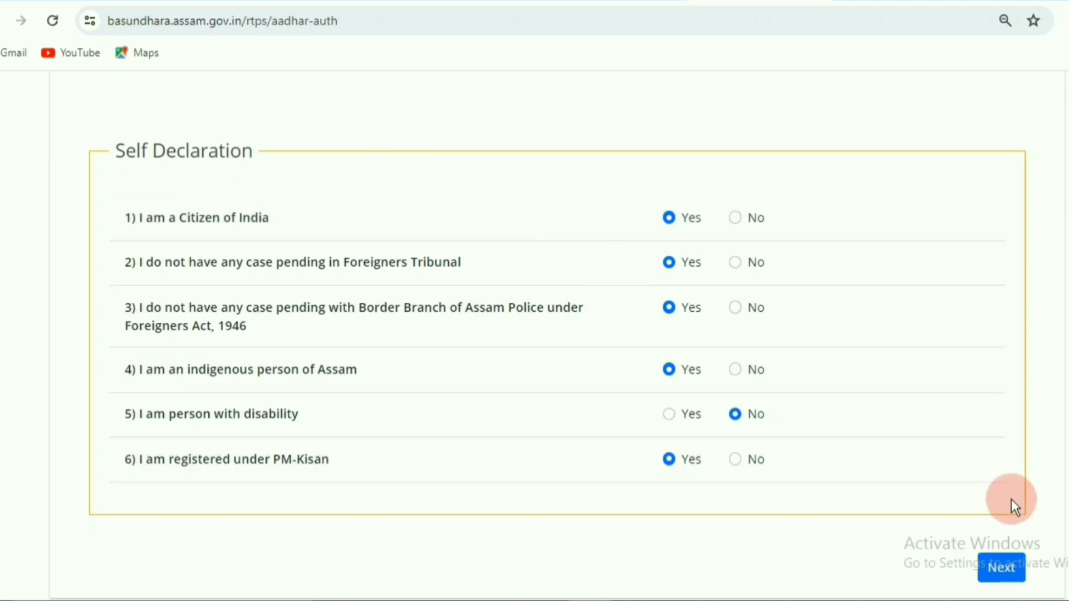
pyautogui.click(1002, 569)
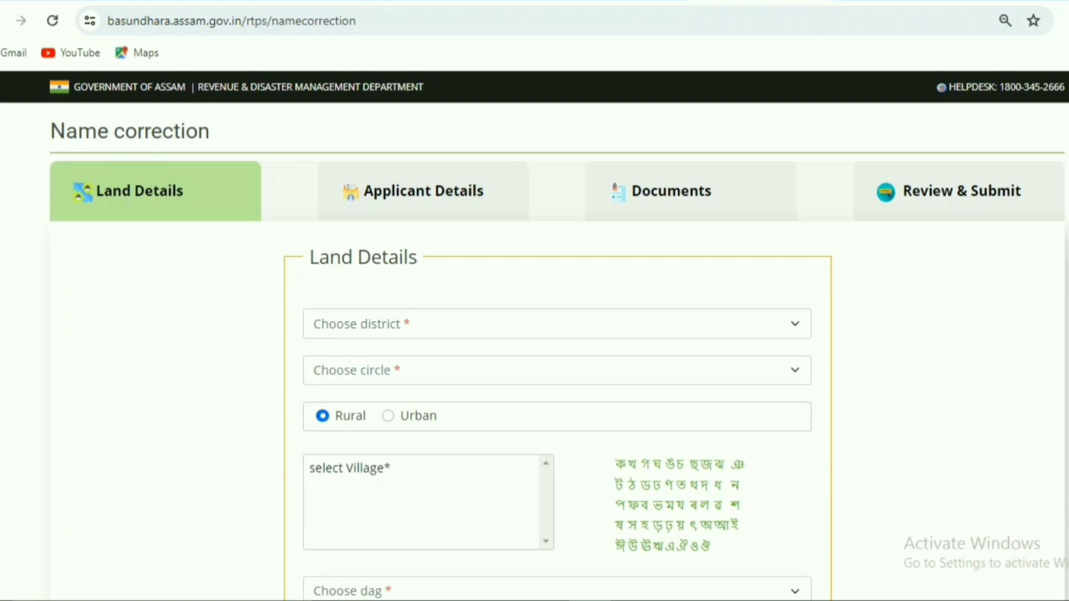
# Set the land's district to Nagaon and its circle to DHING in the land details
pyautogui.scroll(-2, 534, 334)
pyautogui.scroll(-2, 534, 334)
pyautogui.scroll(2, 535, 334)
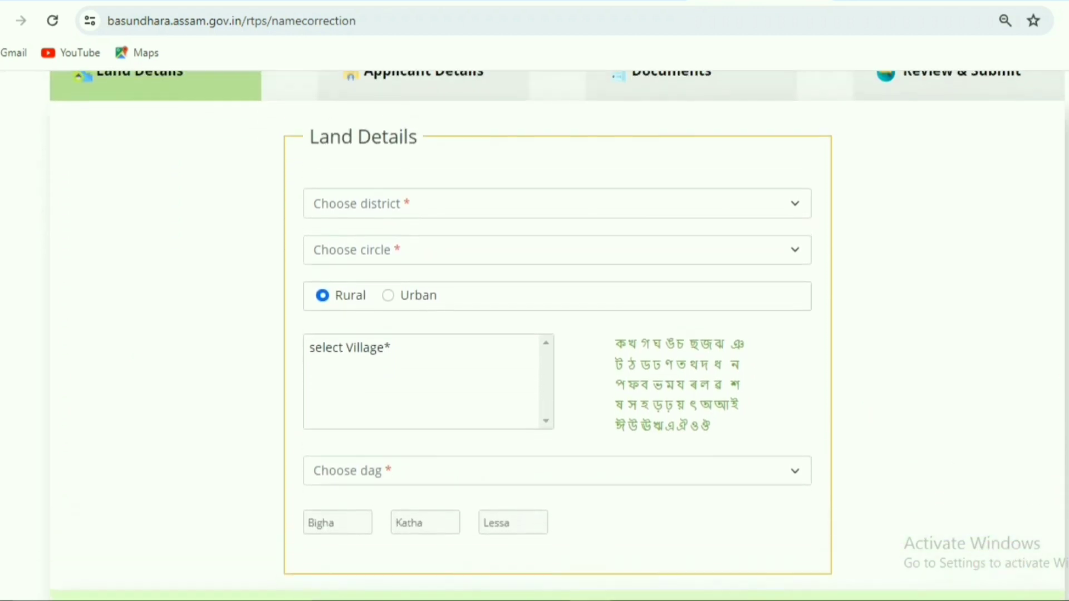
pyautogui.click(171, 114)
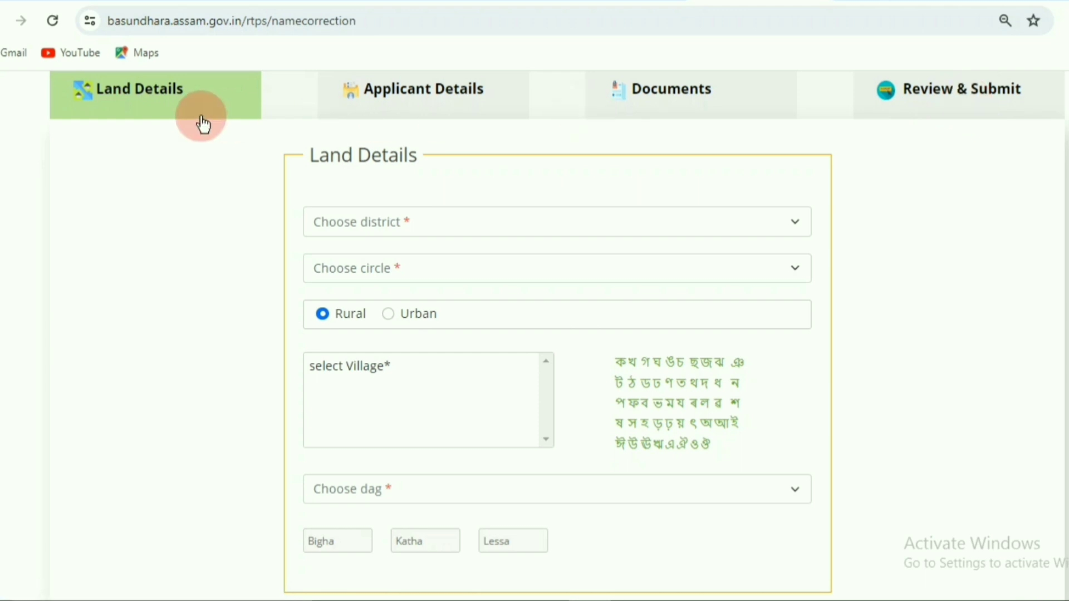
pyautogui.click(321, 228)
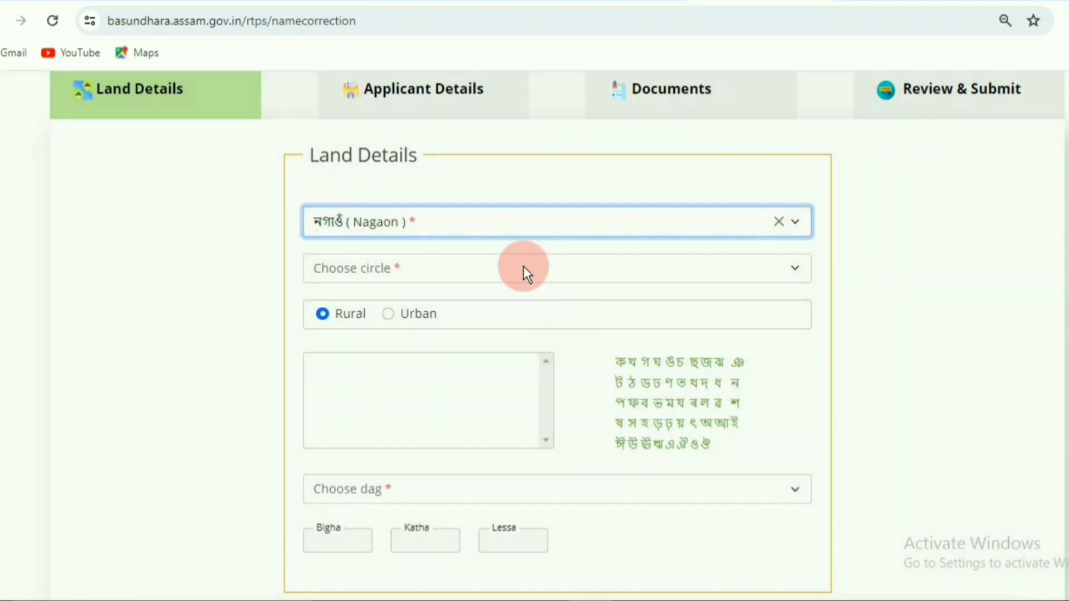
pyautogui.click(370, 283)
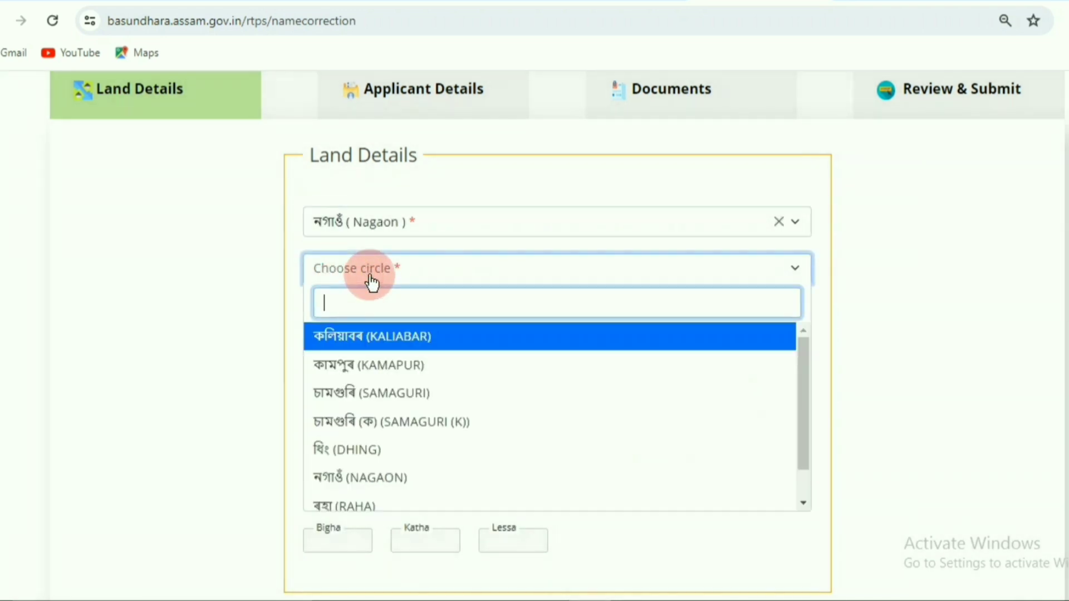
pyautogui.click(369, 449)
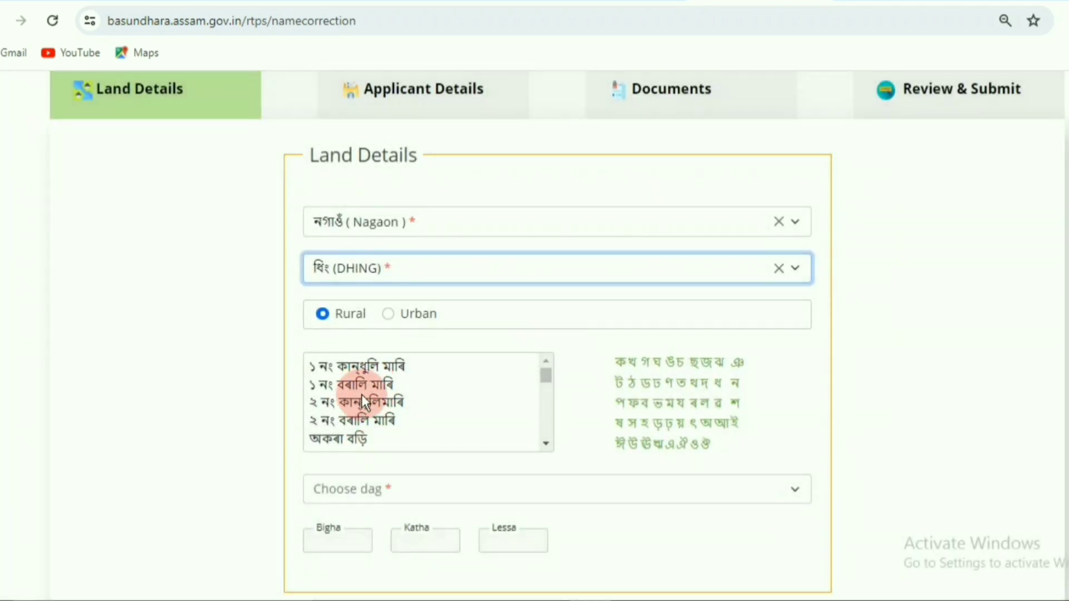
# Select the village শালমৰা বড়ি and the land's dag number, and continue to the applicant details
pyautogui.click(362, 395)
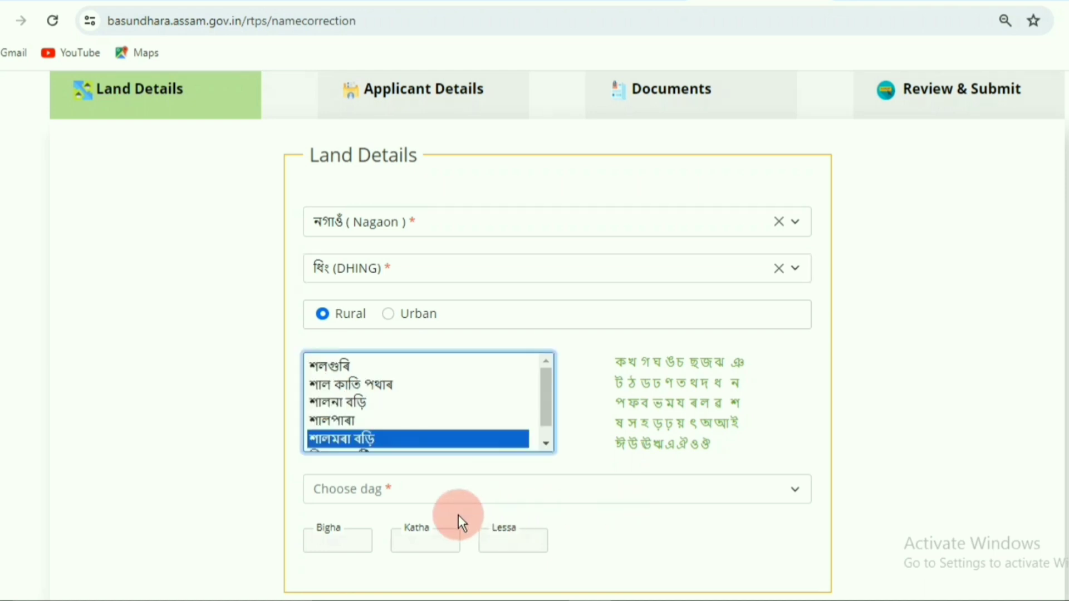
pyautogui.click(366, 503)
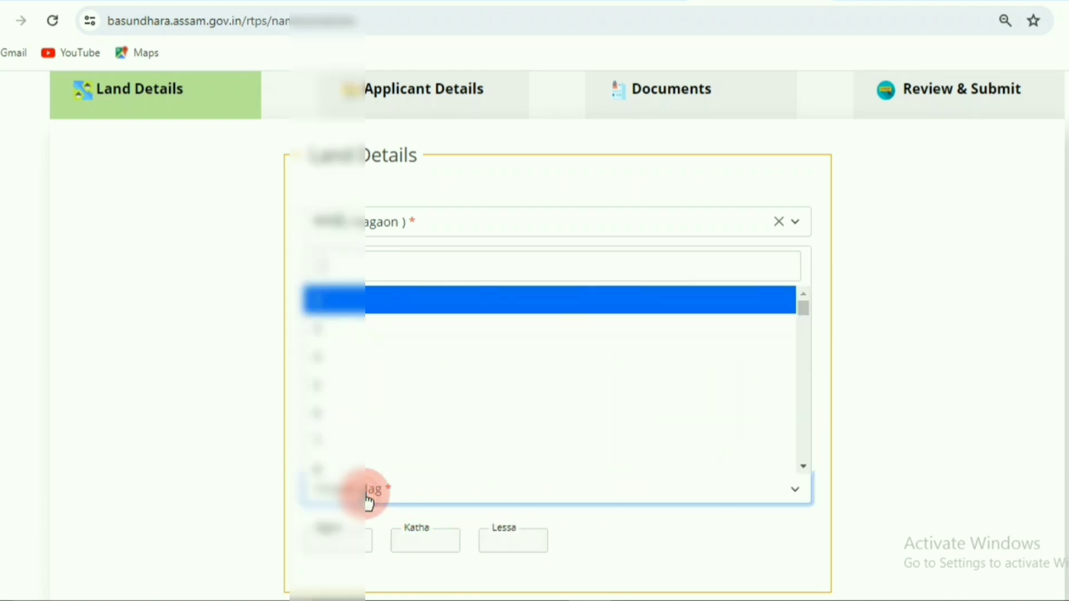
pyautogui.click(372, 308)
pyautogui.scroll(-2, 523, 427)
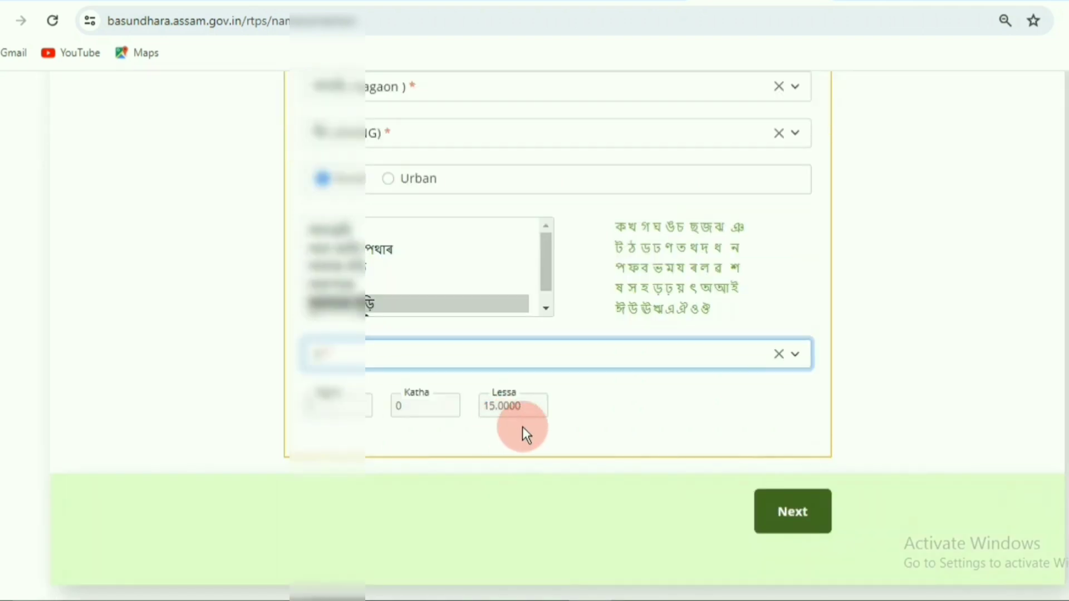
pyautogui.click(776, 527)
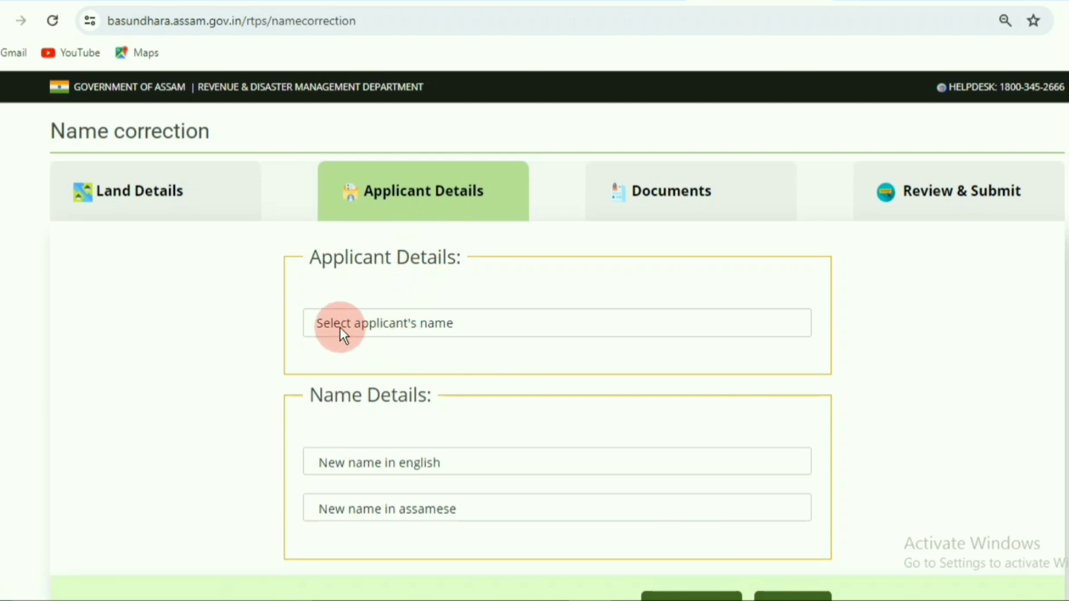
# Select the applicant's name from the landholders listed for the chosen dag
pyautogui.click(412, 329)
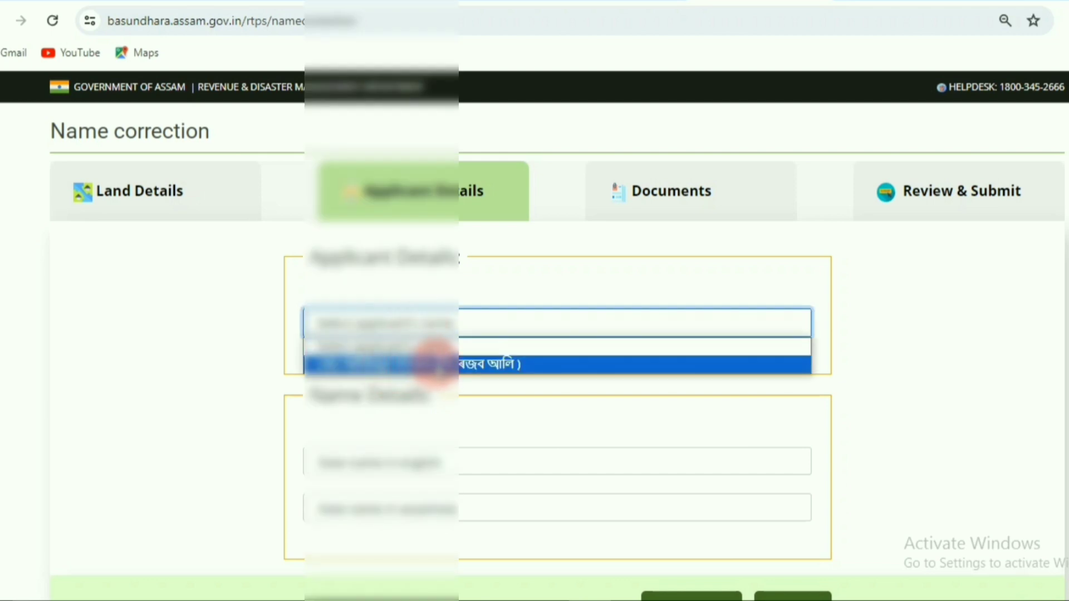
pyautogui.click(437, 364)
pyautogui.scroll(-4, 534, 334)
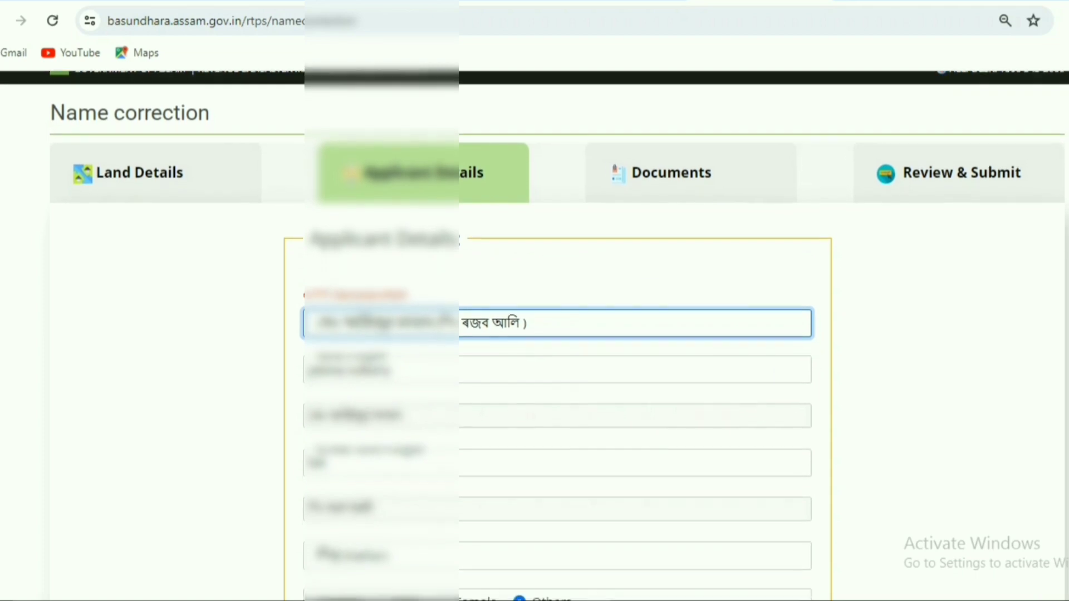
# Fill in the new name in English and Assamese under the name details and continue to the documents
pyautogui.scroll(1, 428, 336)
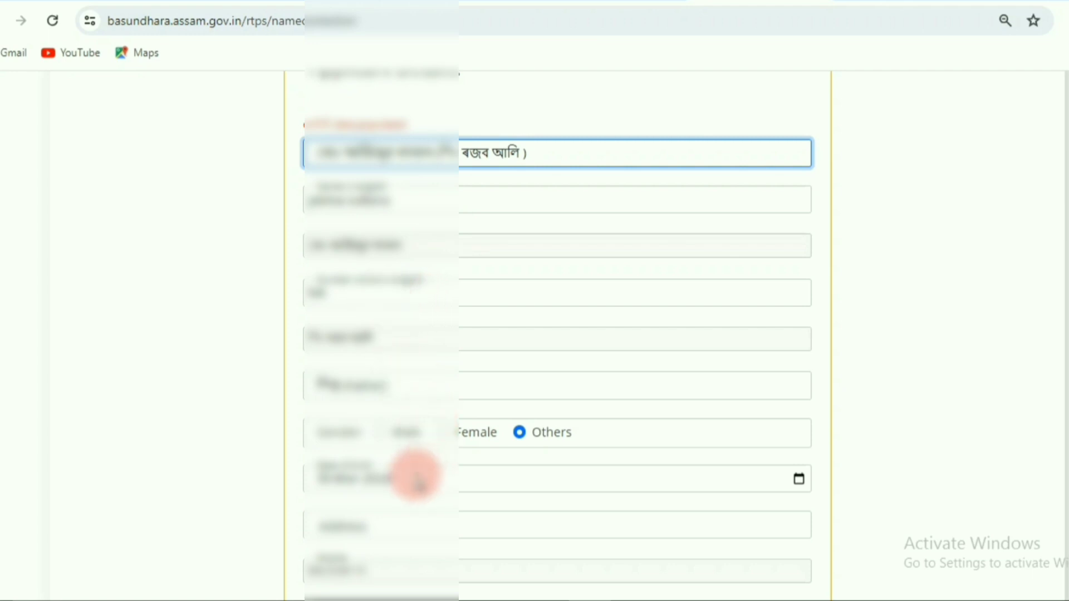
pyautogui.scroll(-5, 557, 334)
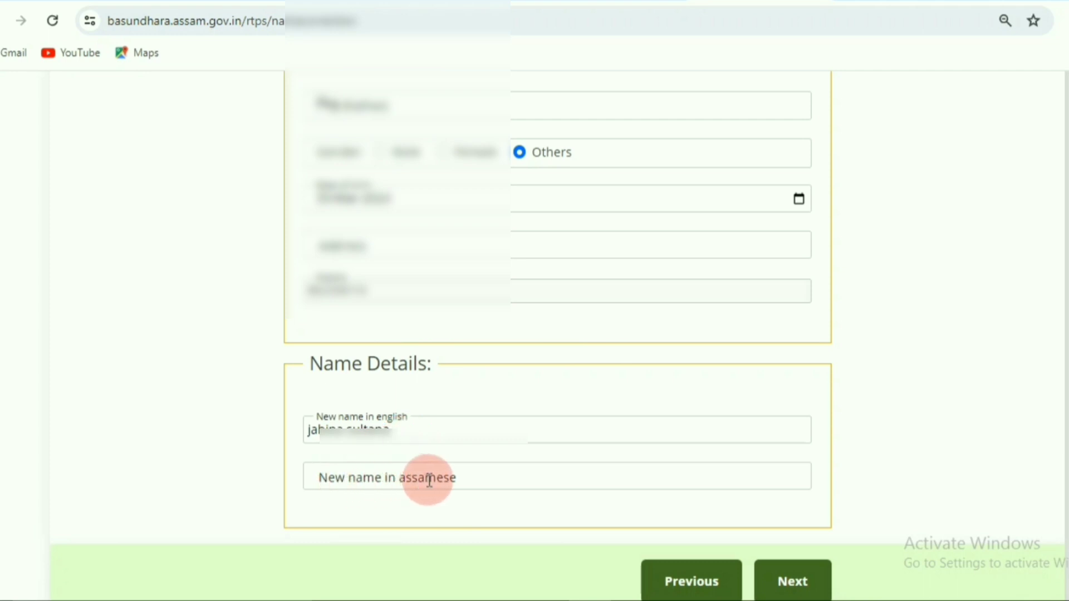
pyautogui.click(369, 434)
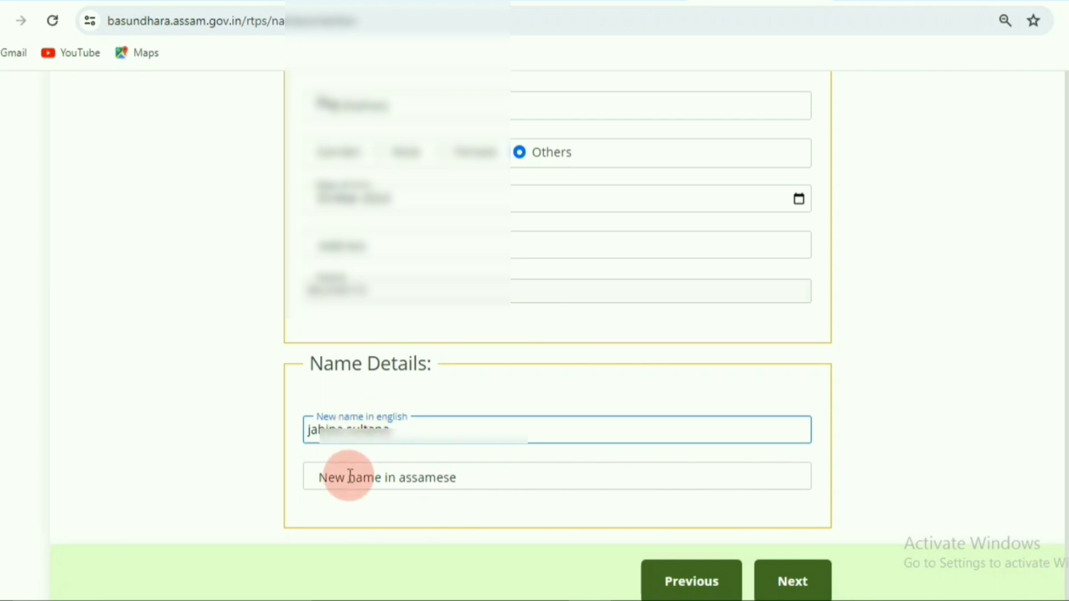
pyautogui.click(379, 477)
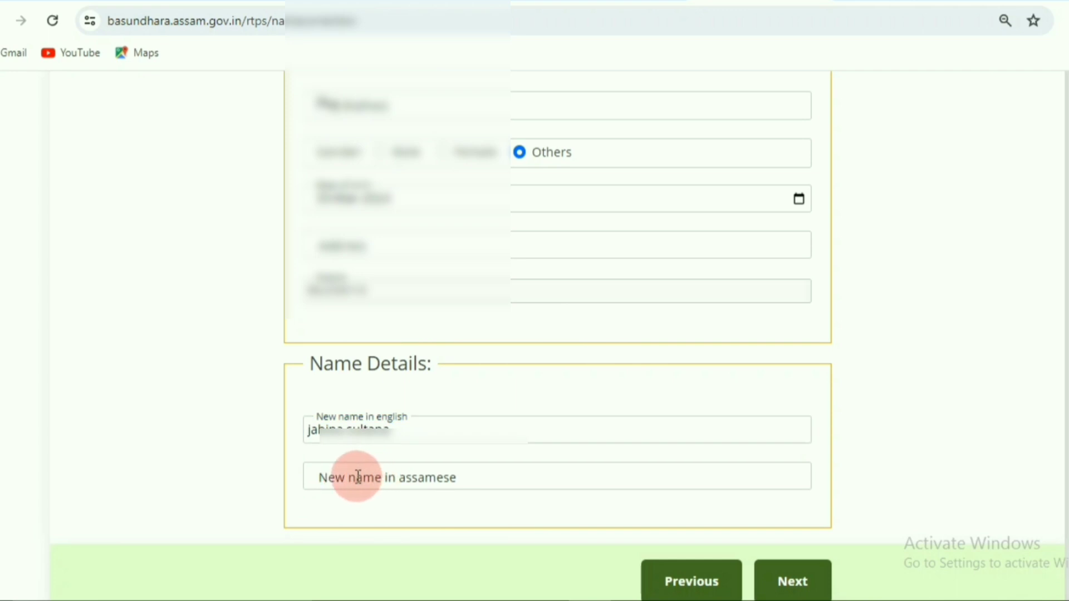
pyautogui.click(358, 477)
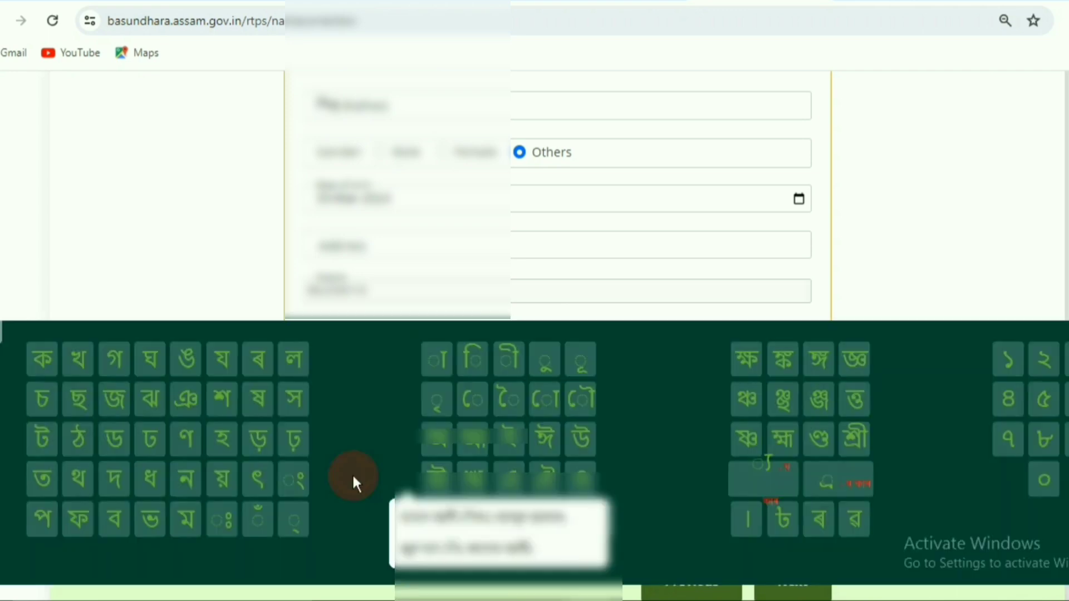
pyautogui.click(626, 358)
pyautogui.click(356, 487)
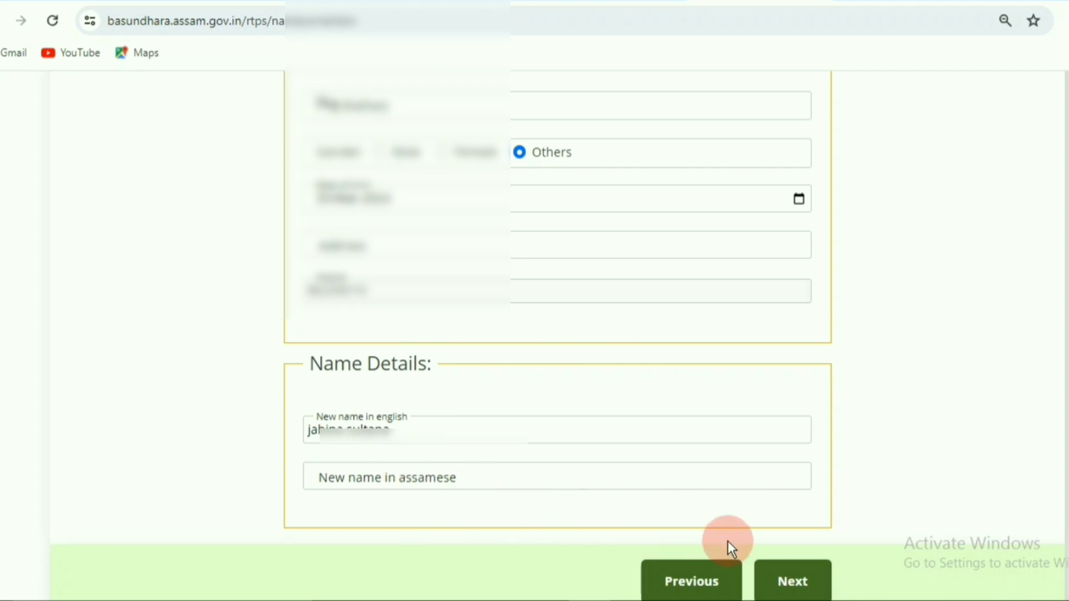
pyautogui.click(786, 557)
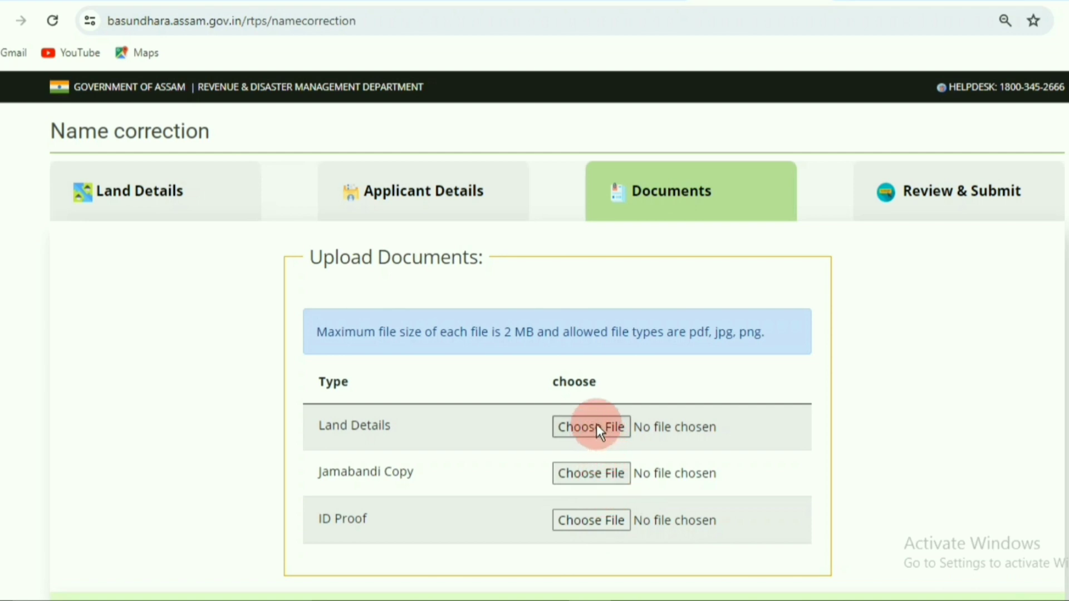
# Open file selection for the Land Details document, cancel it, and continue to the review without uploading any documents
pyautogui.click(615, 425)
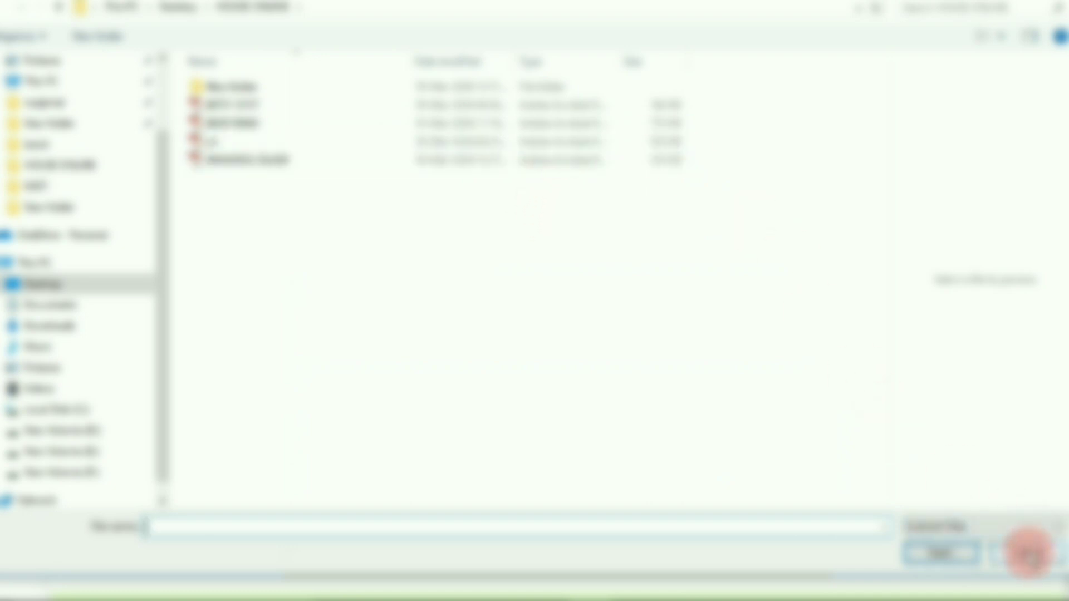
pyautogui.click(1029, 554)
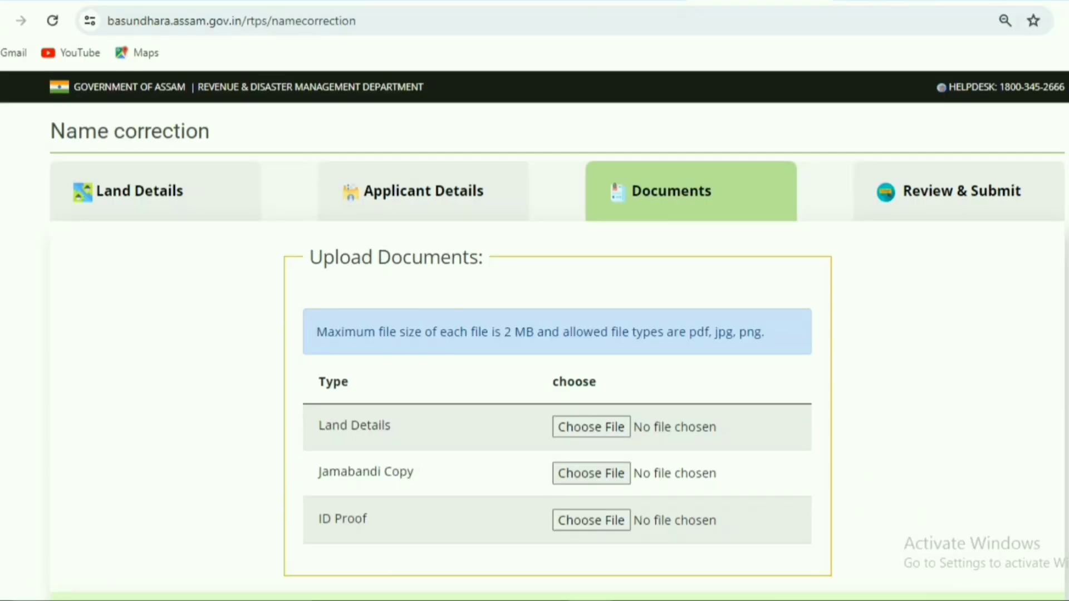
pyautogui.scroll(-2, 559, 334)
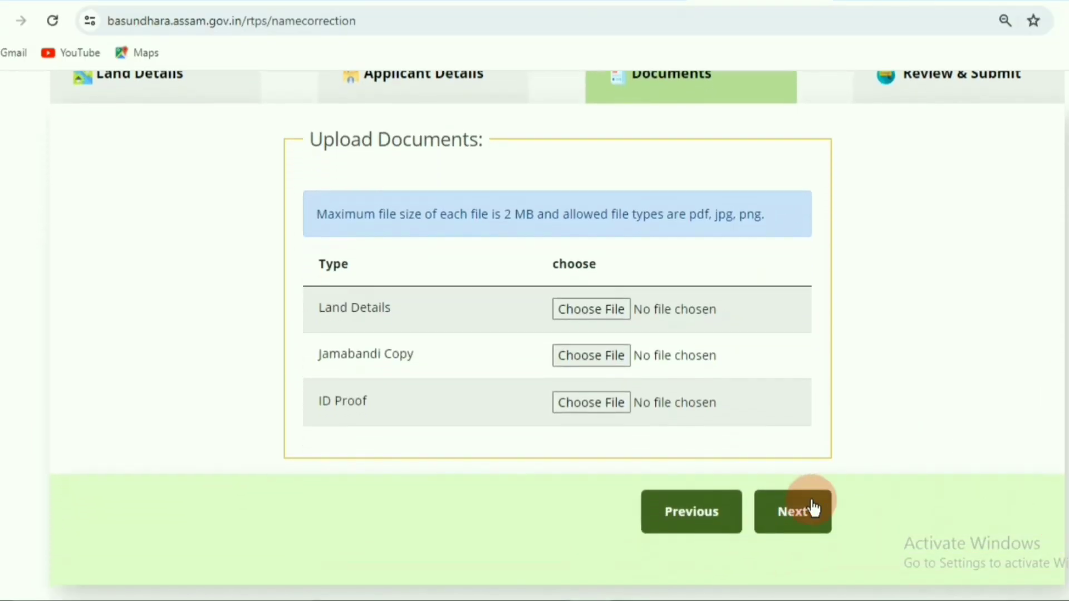
pyautogui.click(814, 508)
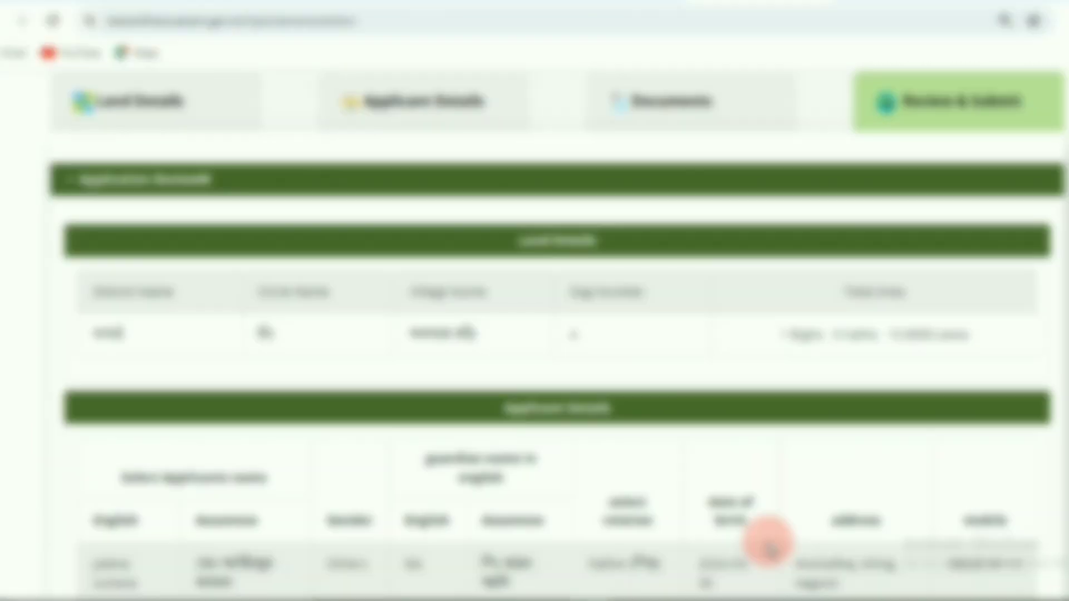
# Review the entered land, applicant and correction details and finish the Name Correction application
pyautogui.scroll(-6, 556, 332)
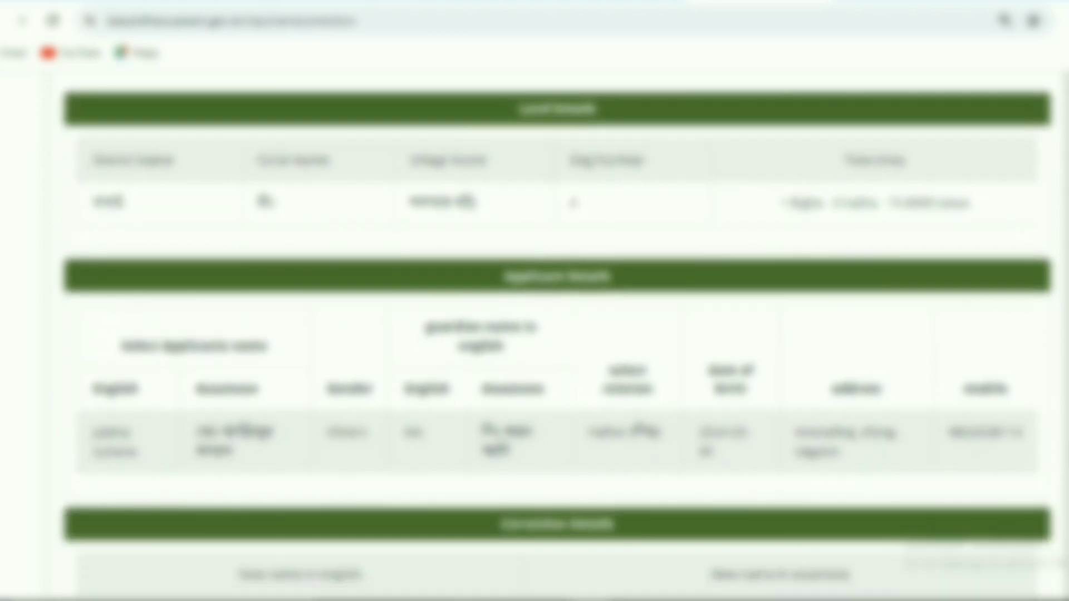
pyautogui.scroll(-5, 557, 333)
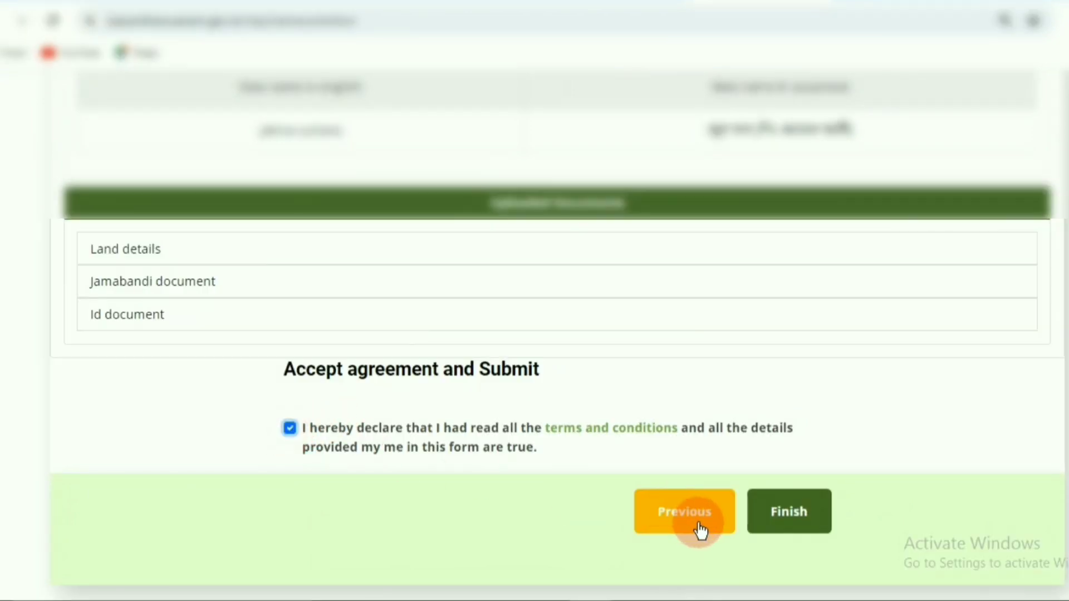
pyautogui.click(758, 523)
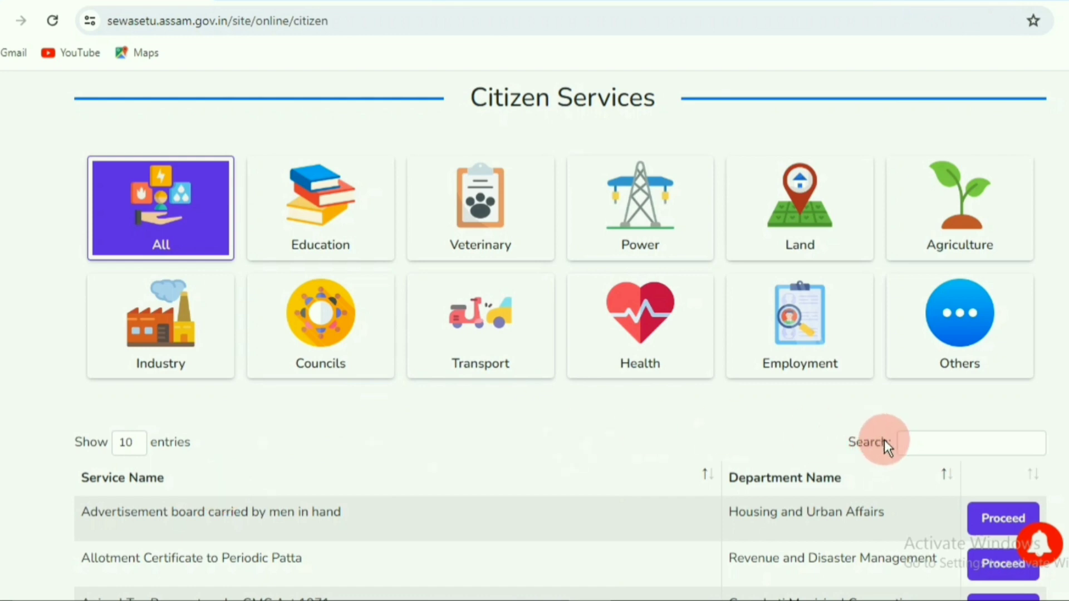
# Search the citizen services for Area Correction, open that service and apply for it
pyautogui.click(924, 441)
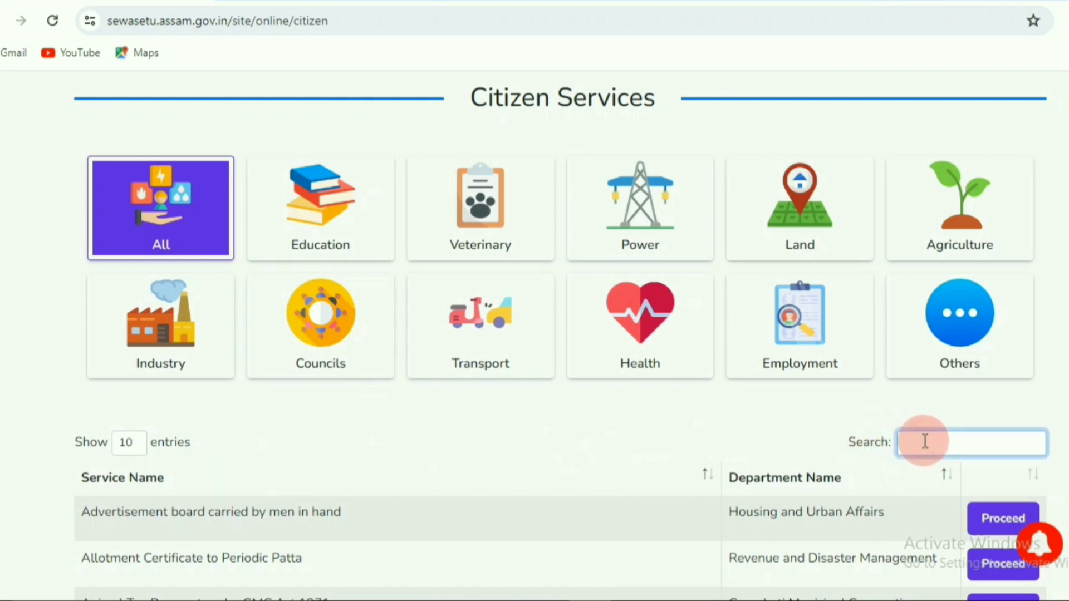
pyautogui.write('Area Correction')
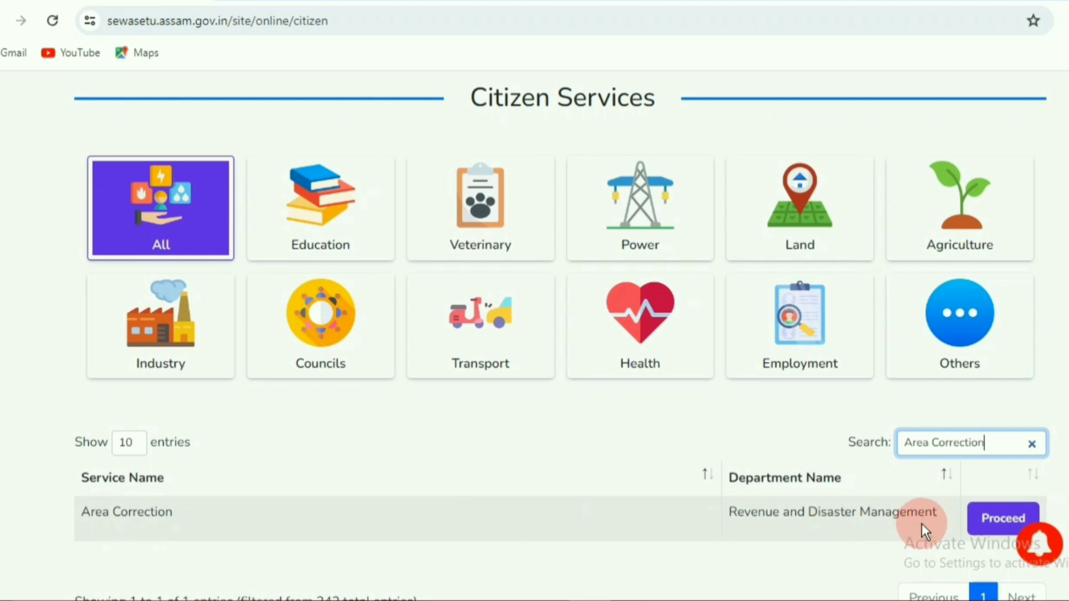
pyautogui.click(995, 519)
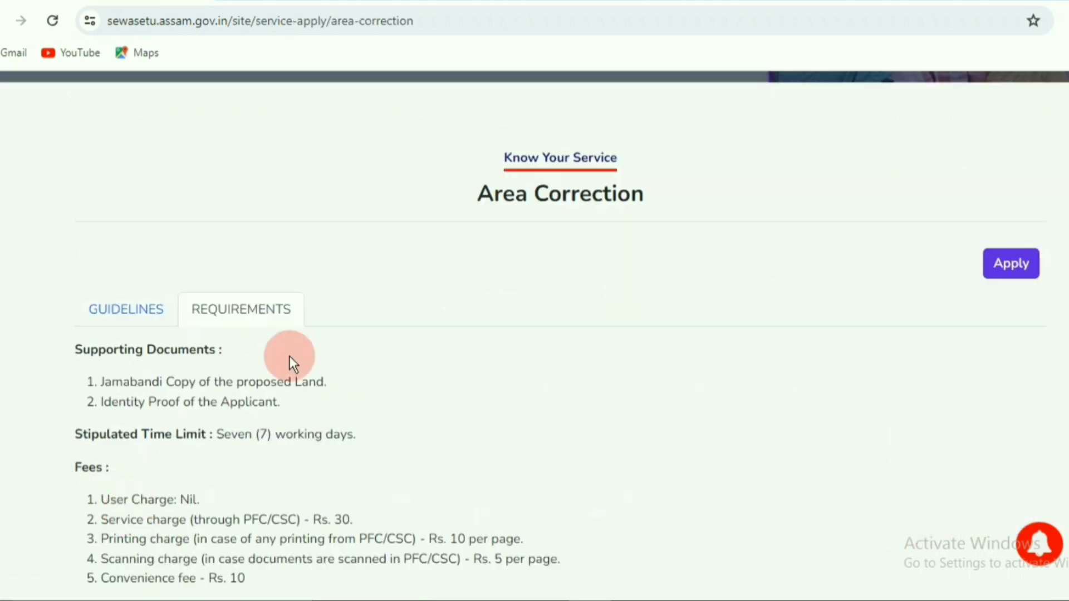
pyautogui.click(997, 274)
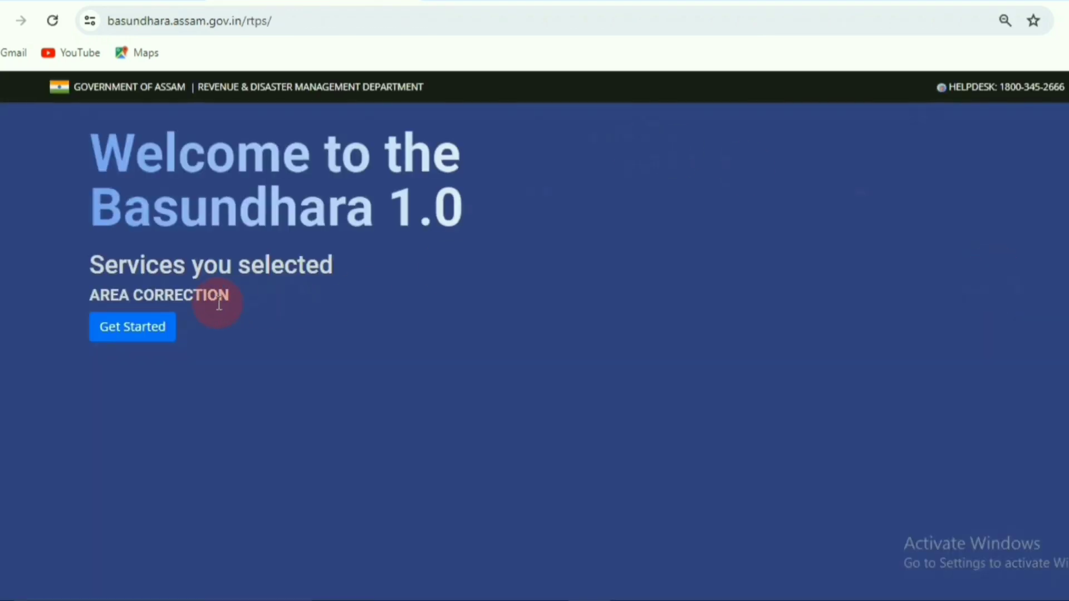
# Start the Area Correction service and continue past the Aadhaar consent and self declaration to the land details
pyautogui.click(158, 328)
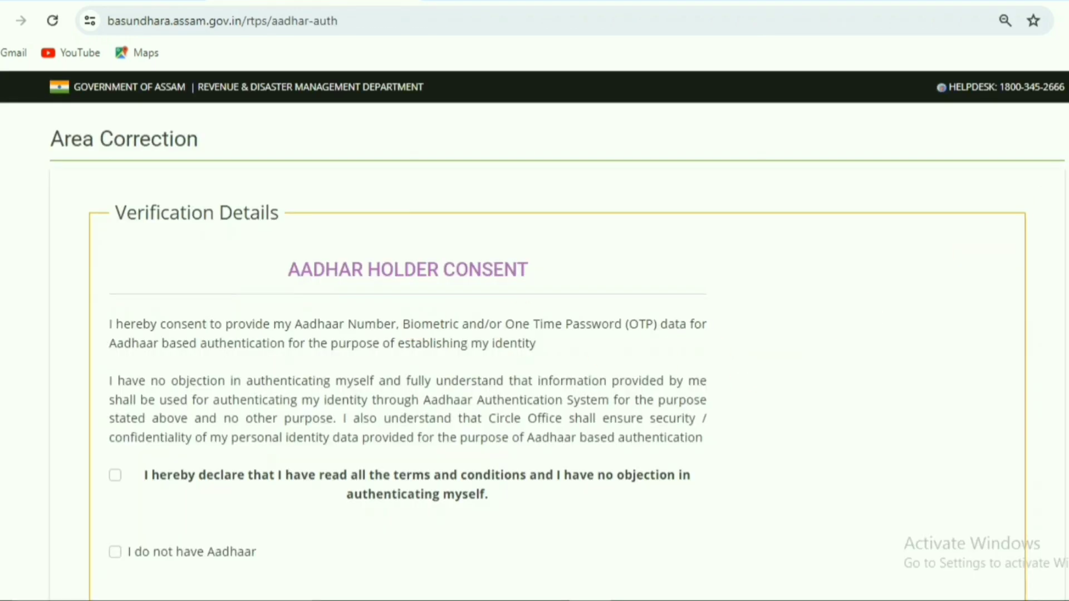
pyautogui.scroll(-4, 535, 334)
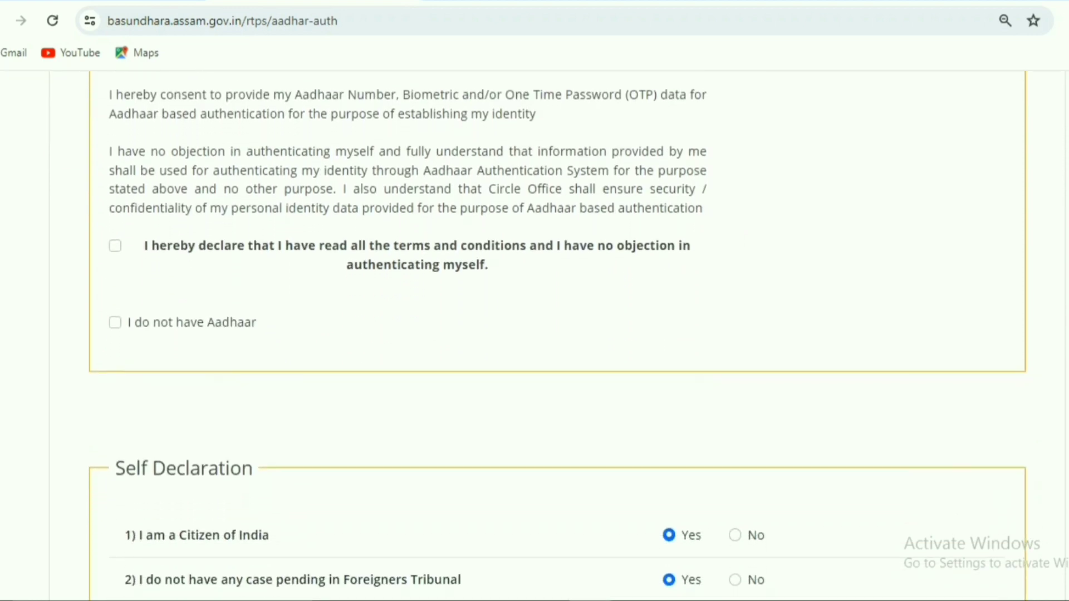
pyautogui.scroll(-6, 353, 255)
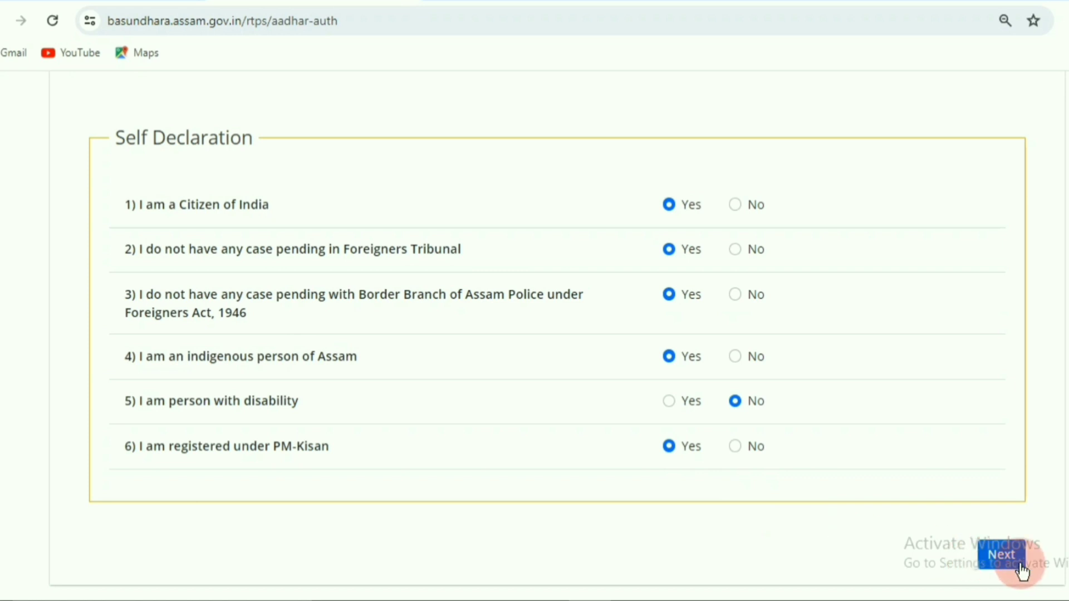
pyautogui.click(1002, 555)
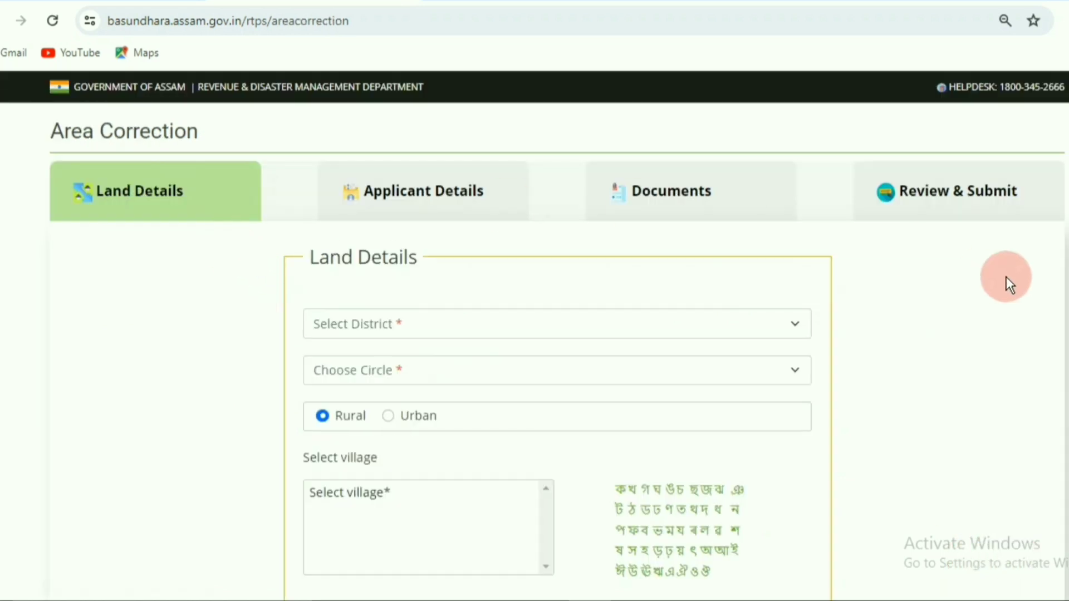
# Set the district to Nagaon and the circle to DHING for the Area Correction application
pyautogui.scroll(-1, 624, 190)
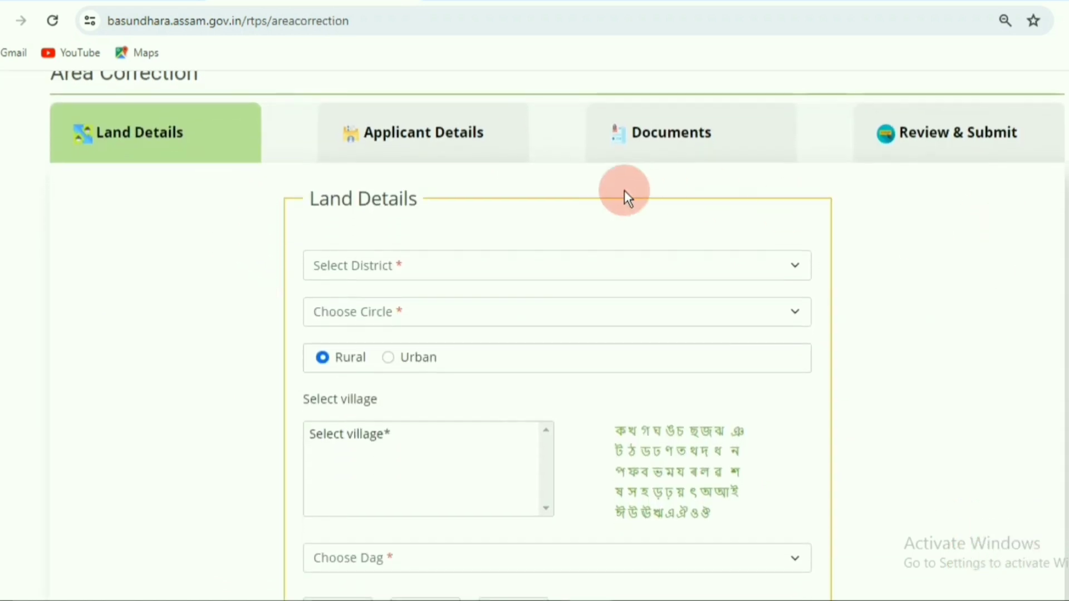
pyautogui.click(468, 273)
pyautogui.scroll(-3, 420, 444)
pyautogui.click(420, 444)
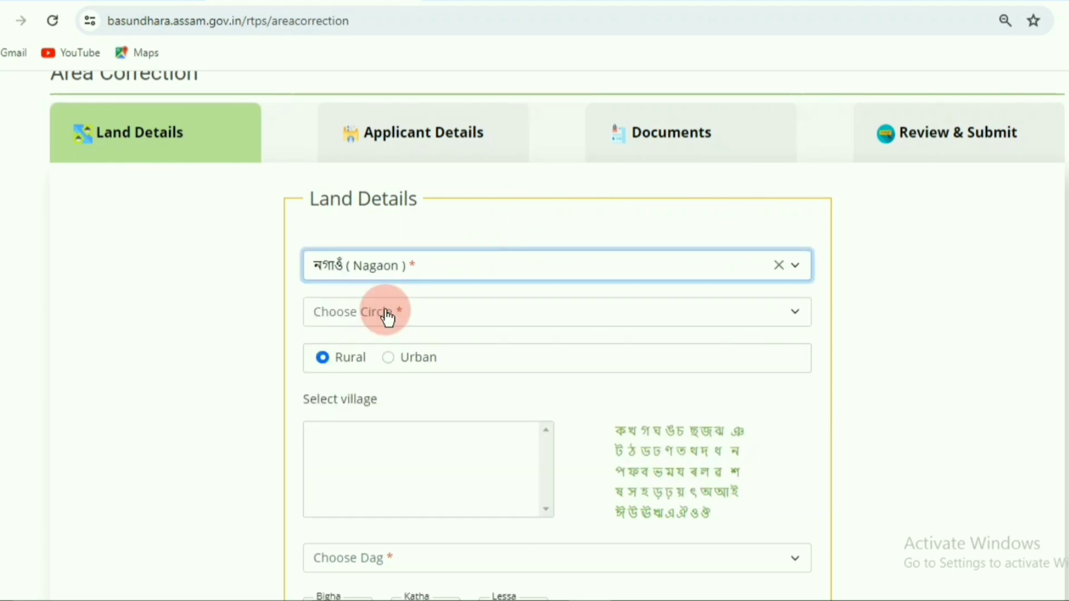
pyautogui.click(387, 312)
pyautogui.click(359, 496)
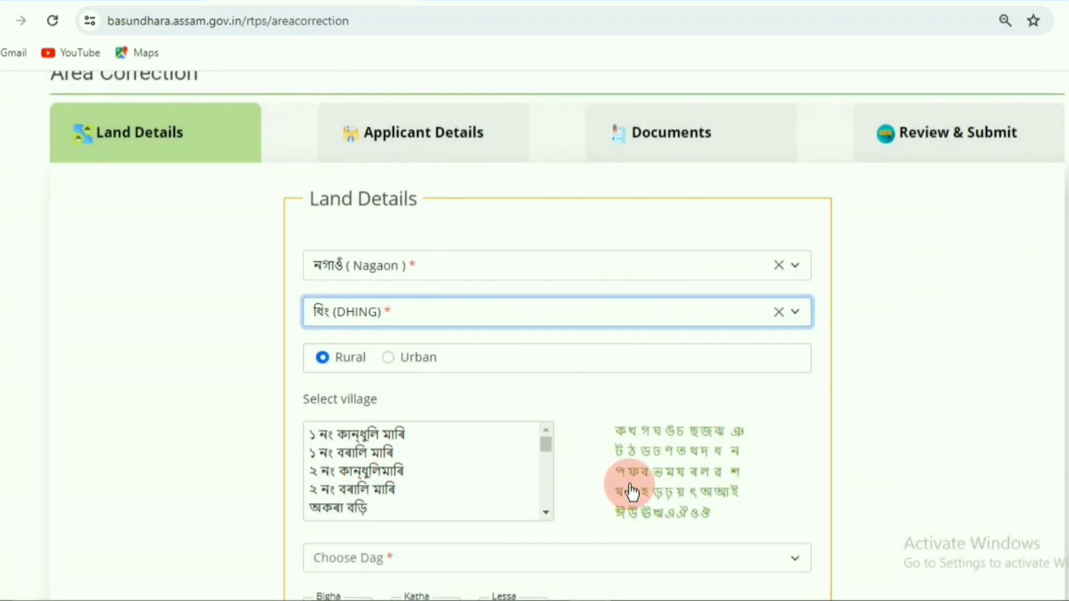
# Select the village শালনা বড়ি and the land's dag number, and continue to the applicant details
pyautogui.click(735, 470)
pyautogui.scroll(-3, 738, 462)
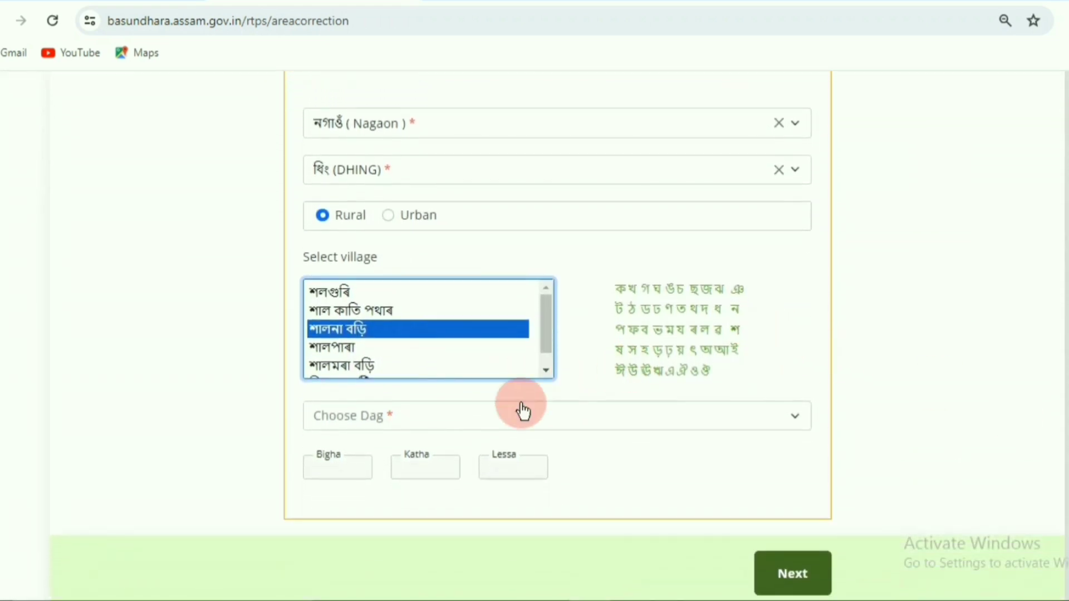
pyautogui.click(483, 424)
pyautogui.press('Return')
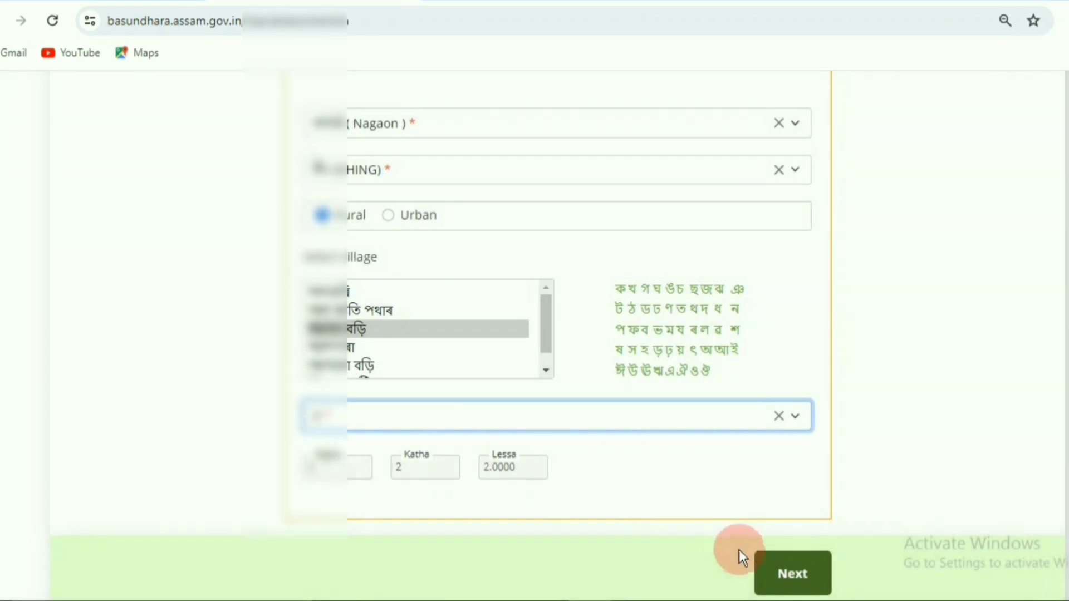
pyautogui.click(778, 576)
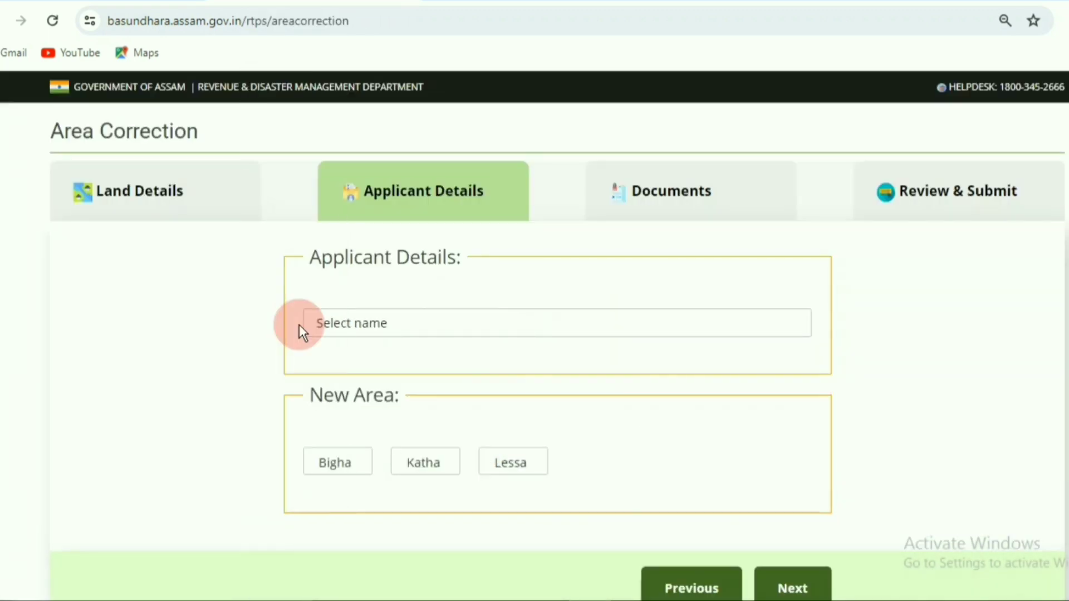
# Select the applicant's name from the listed landholders and look through the applicant details down to the New Area fields
pyautogui.click(403, 323)
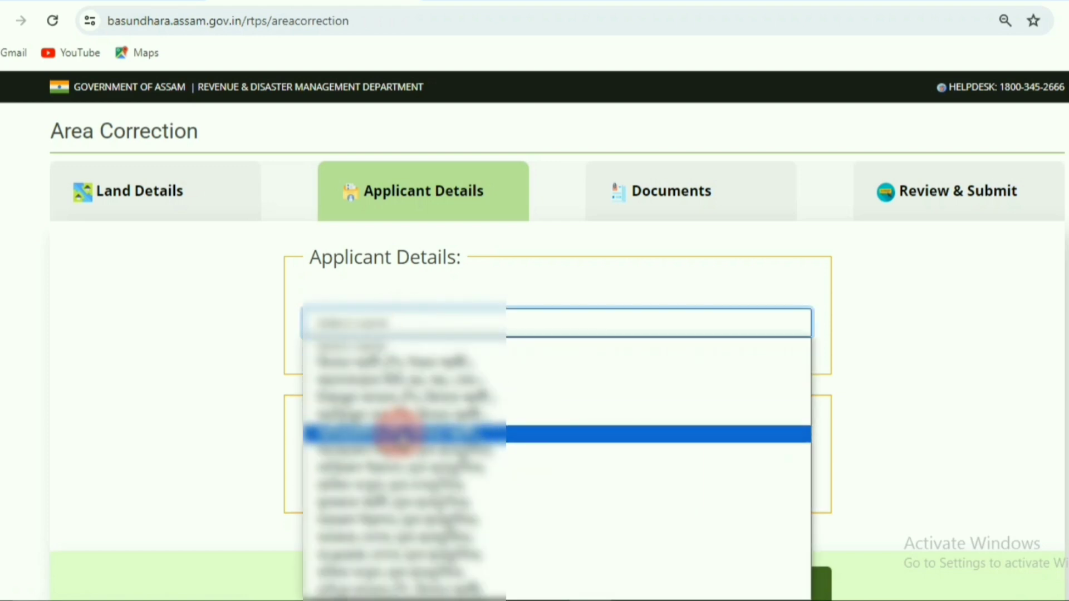
pyautogui.click(397, 433)
pyautogui.scroll(-5, 557, 334)
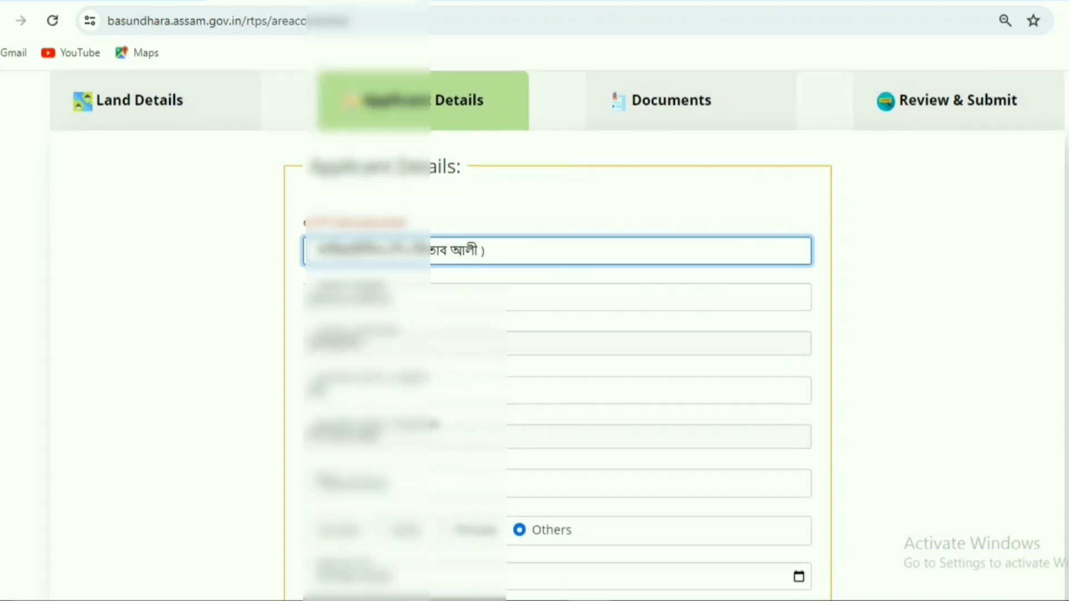
pyautogui.scroll(-1, 557, 334)
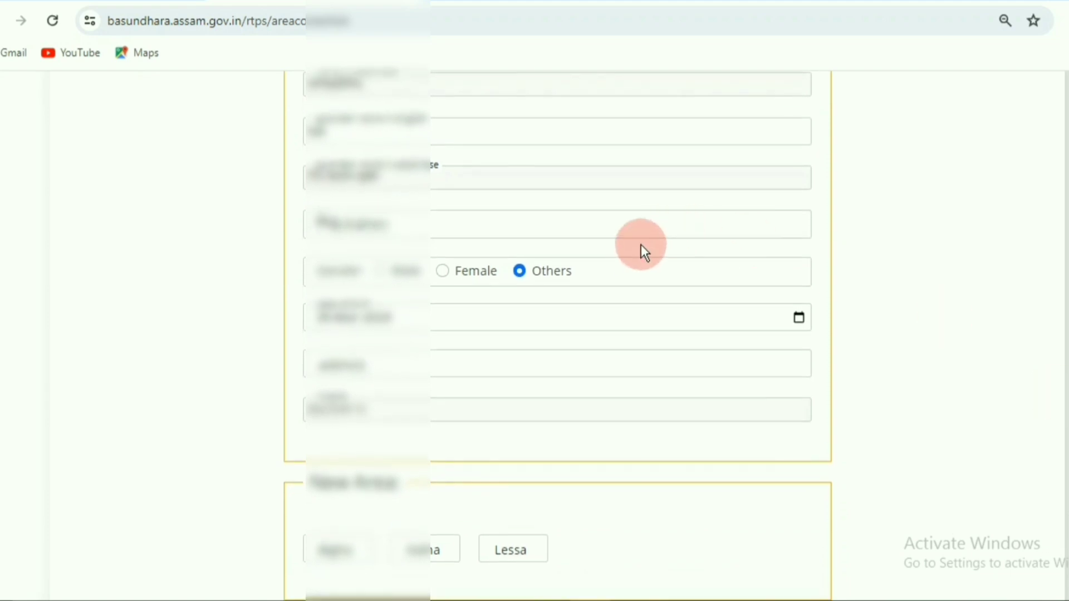
pyautogui.scroll(-2, 633, 251)
pyautogui.scroll(-1, 557, 334)
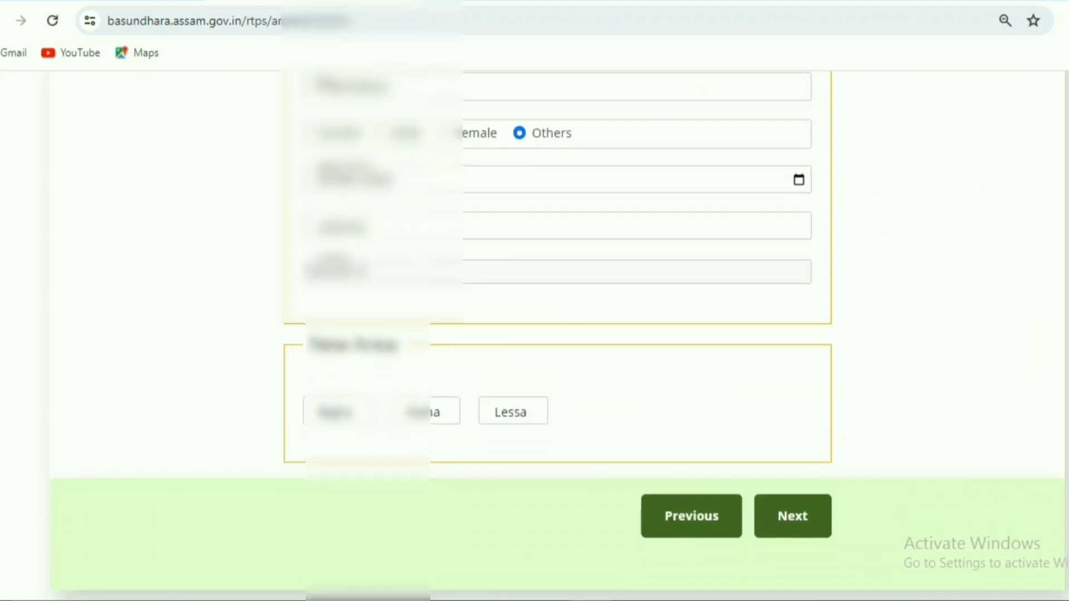